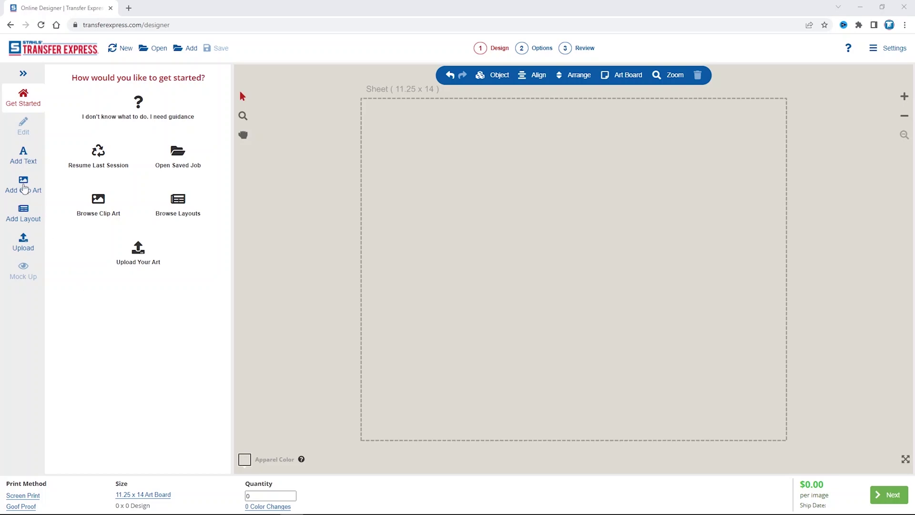
Browse the promo clip art collection and load more designs
scroll(386, 354, "down", 4)
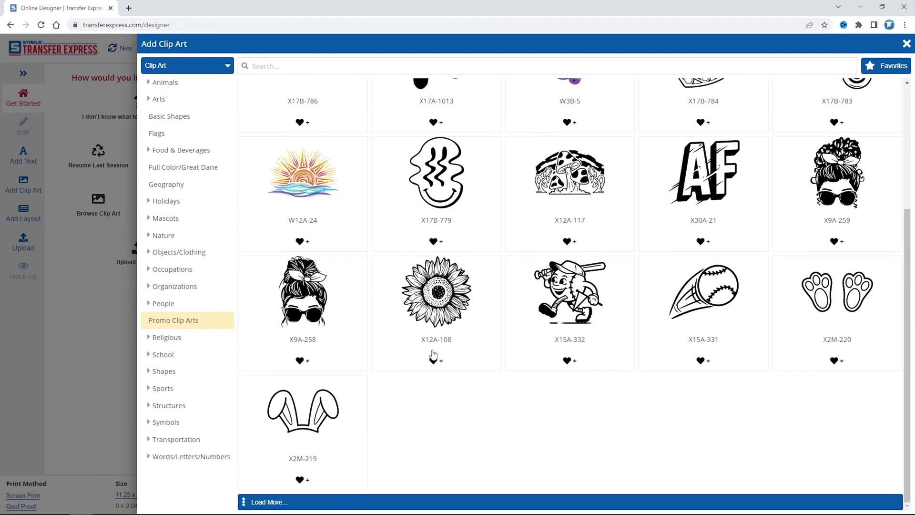
left_click(389, 499)
scroll(432, 400, "down", 3)
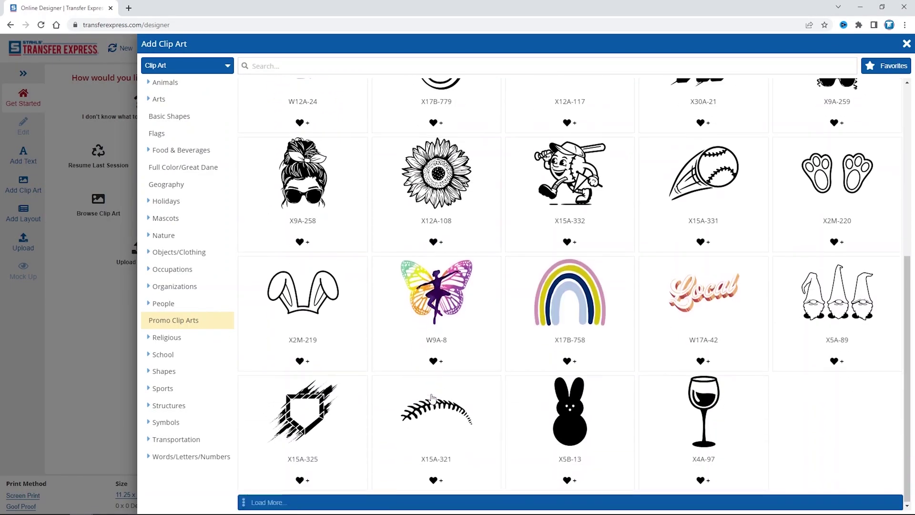
scroll(396, 385, "up", 6)
View the Barber/Salon clip art under Occupations and the Christmas, Easter and Halloween clip art under Holidays
left_click(163, 271)
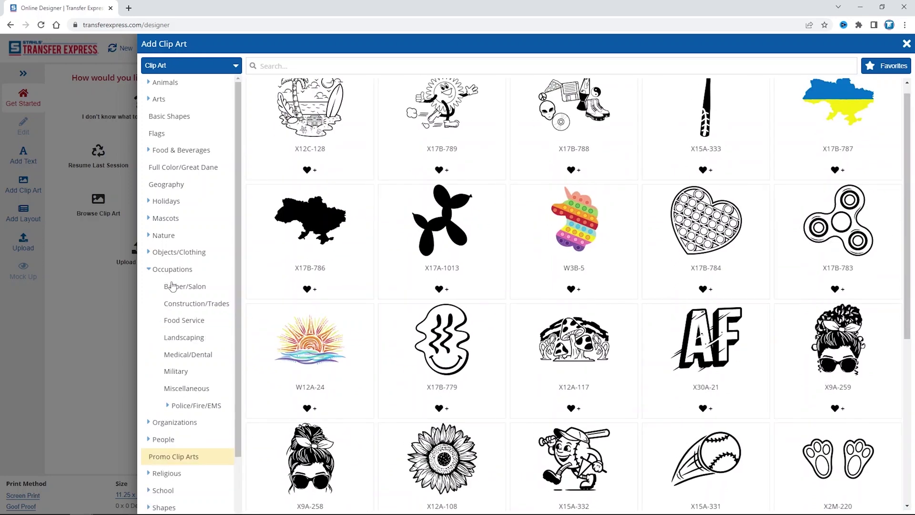
left_click(176, 288)
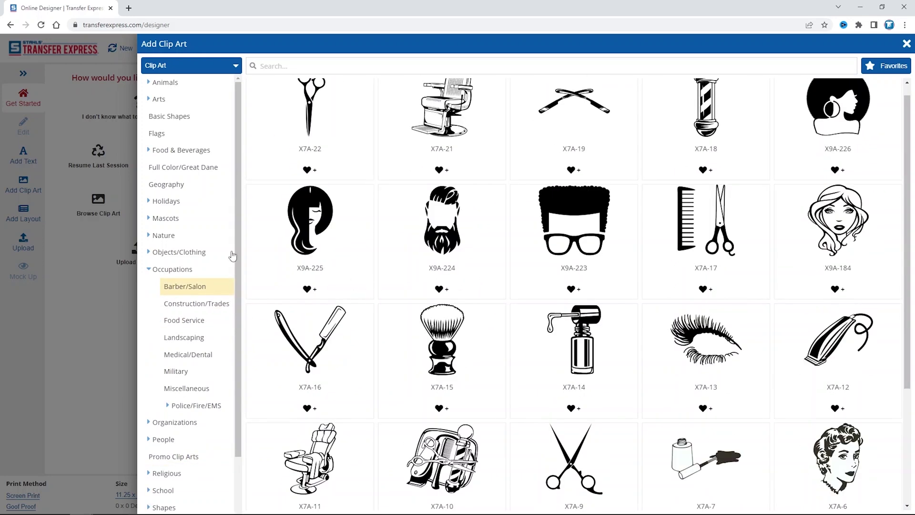
left_click(167, 220)
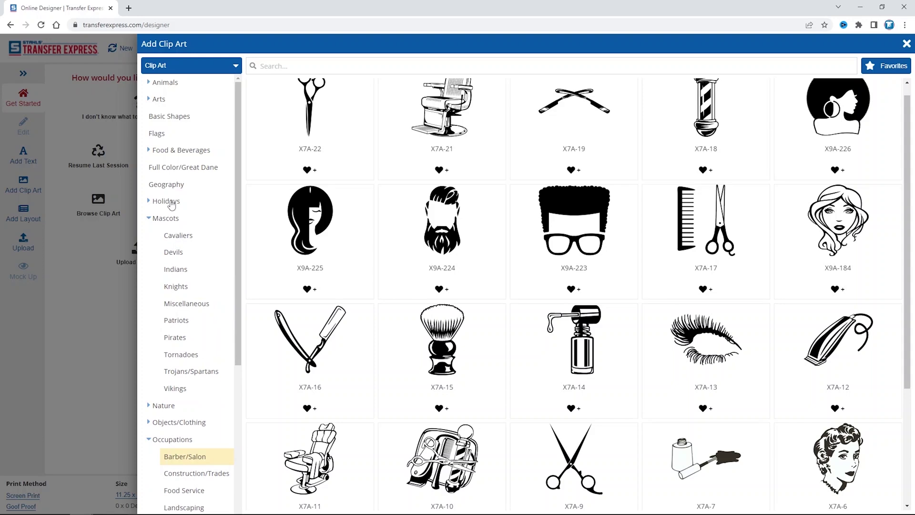
left_click(171, 203)
left_click(177, 219)
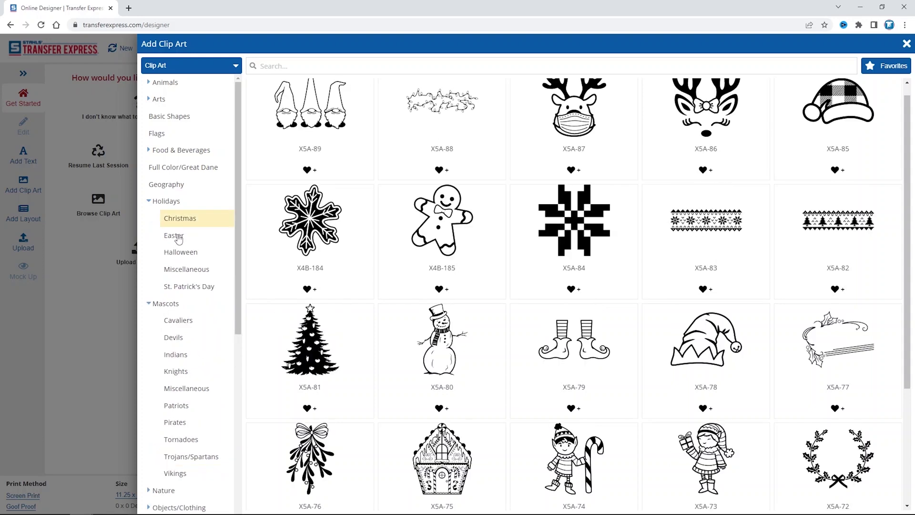
left_click(174, 235)
left_click(186, 253)
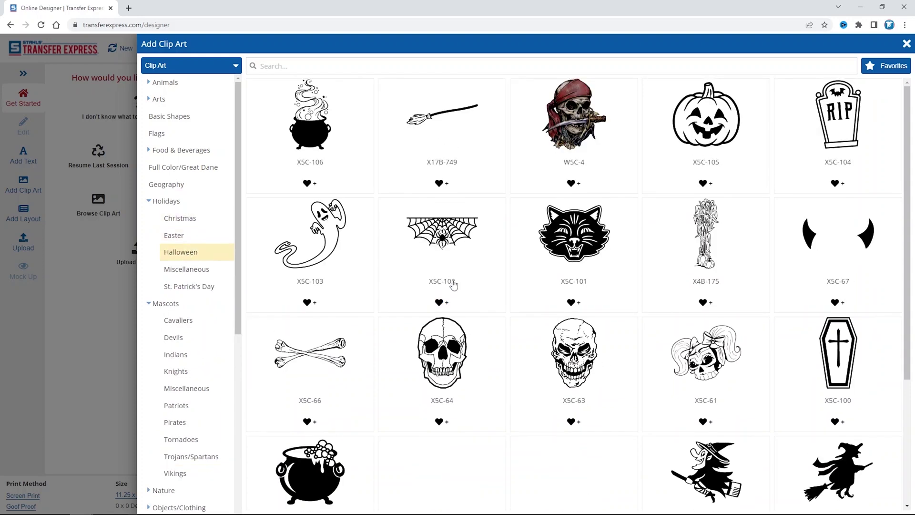
View the Beverages, Food and Miscellaneous clip art under Food & Beverages, and close the clip art library
left_click(185, 151)
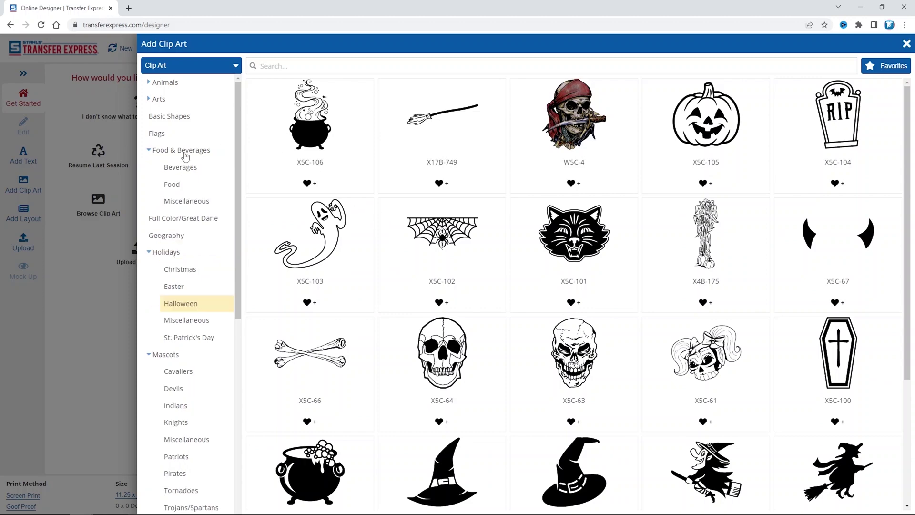
left_click(183, 168)
left_click(175, 185)
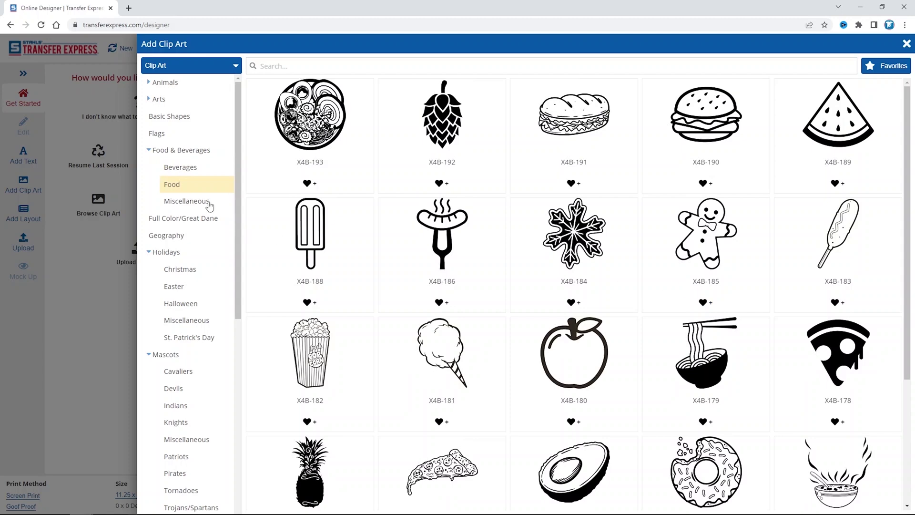
left_click(210, 204)
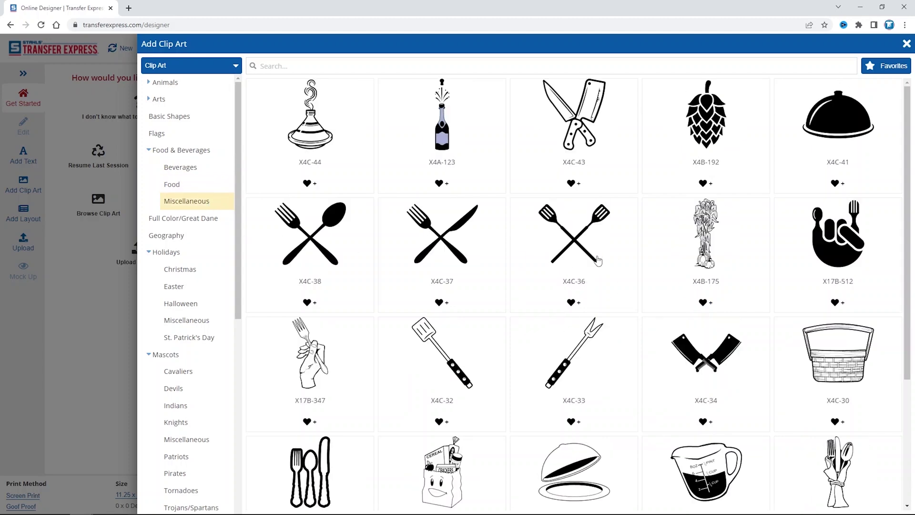
left_click(94, 319)
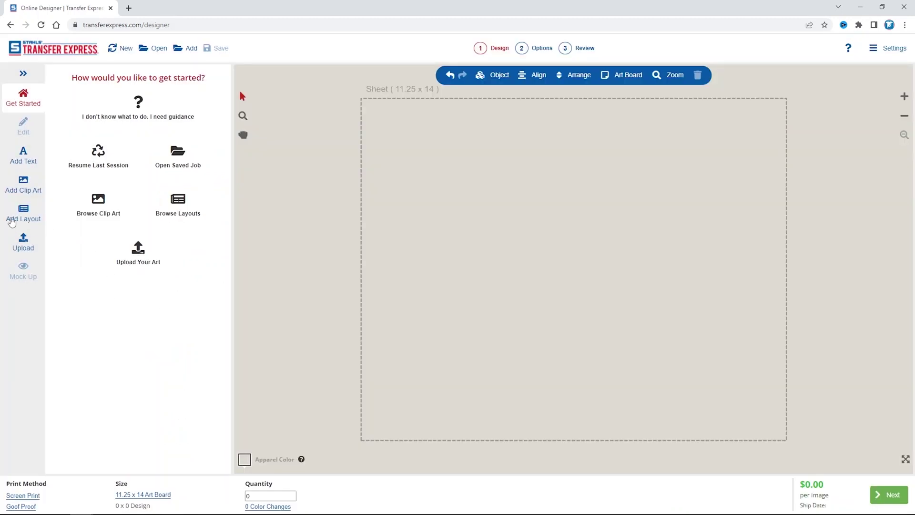
Open the layout library and browse the promo layouts
left_click(24, 217)
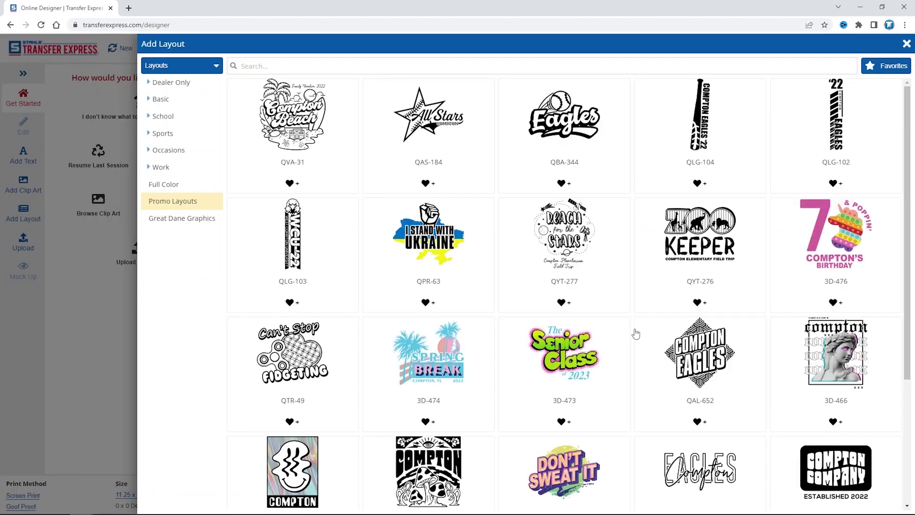
scroll(590, 339, "down", 5)
scroll(590, 338, "up", 5)
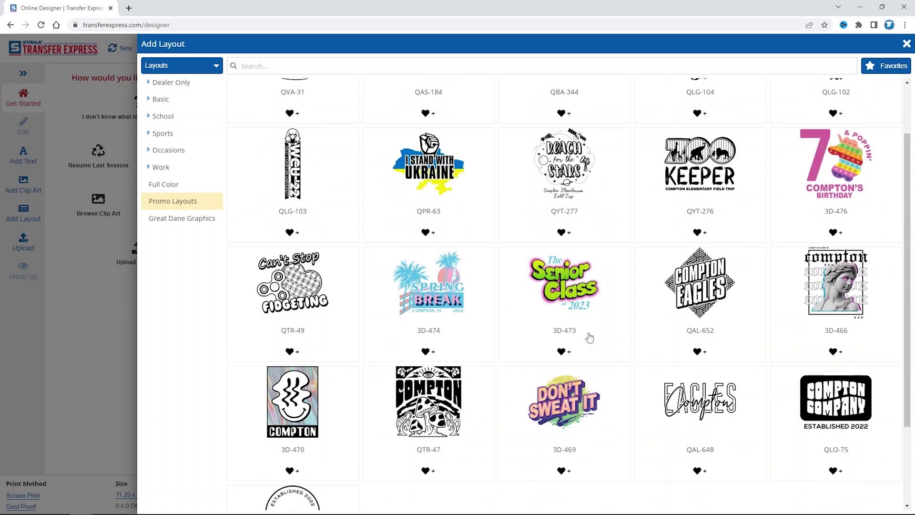
View the best-selling layouts in the Work and Occasions categories
left_click(162, 168)
left_click(175, 185)
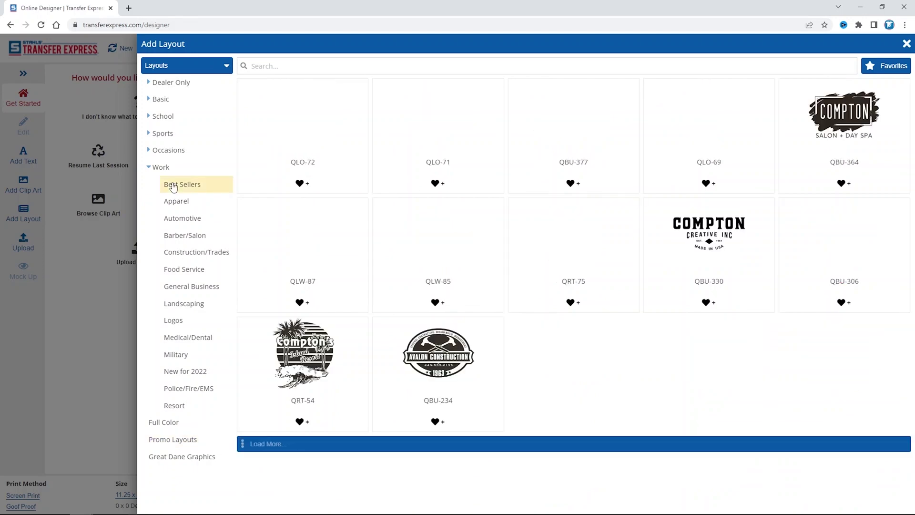
left_click(162, 150)
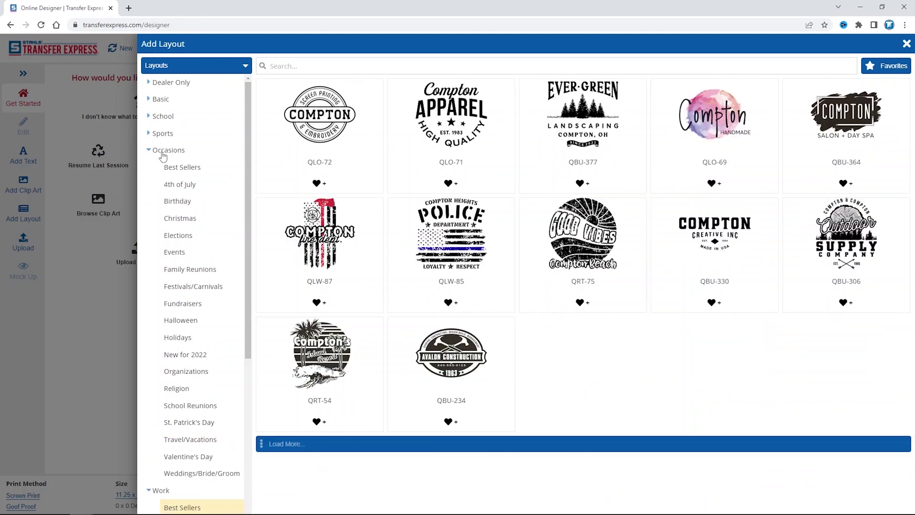
left_click(180, 168)
scroll(375, 248, "down", 1)
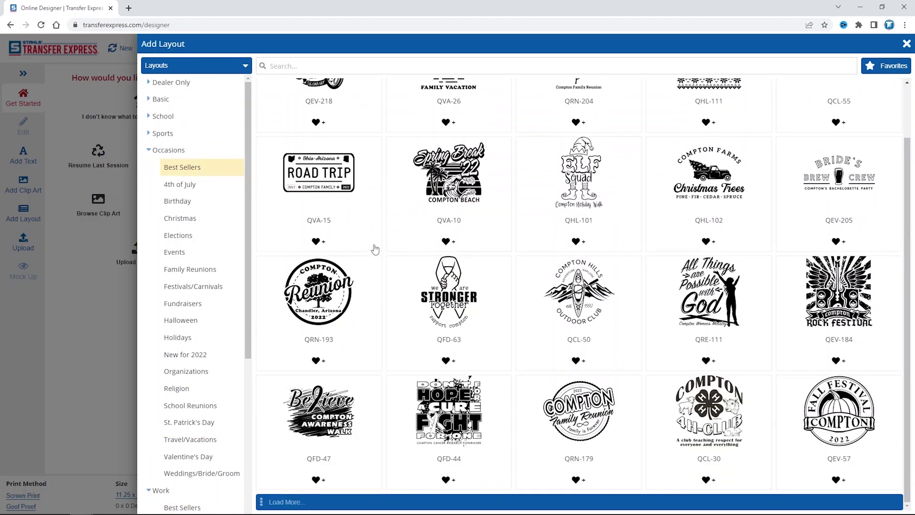
scroll(375, 250, "up", 1)
View the Best Sellers, Baseball/Softball and Basketball layouts under Sports and the Best Sellers under School
left_click(164, 135)
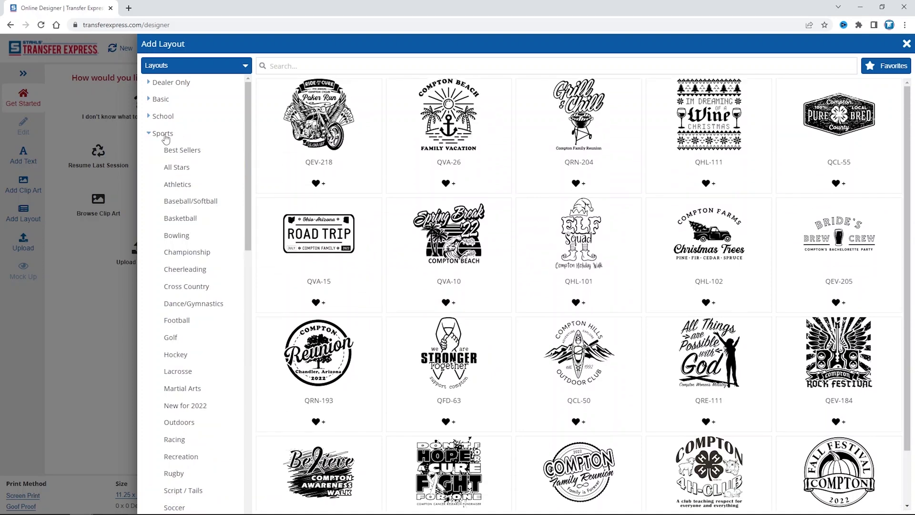
left_click(176, 151)
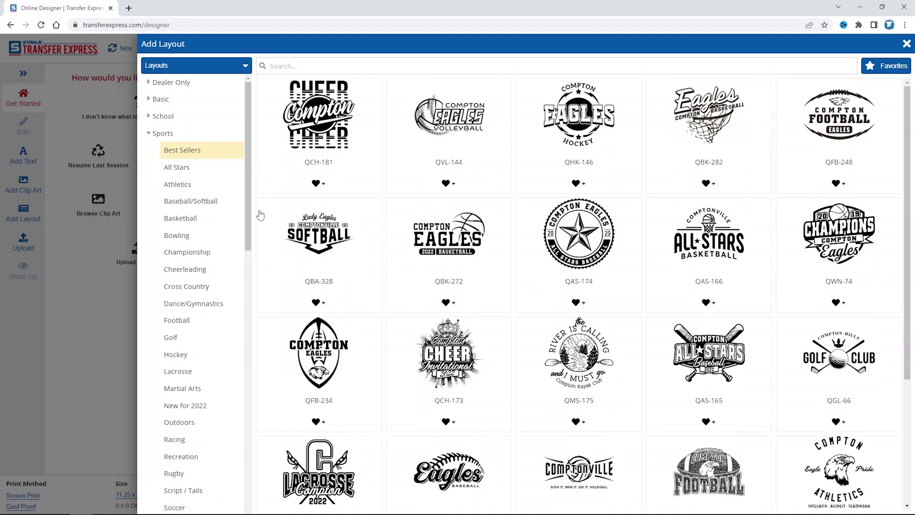
left_click(192, 205)
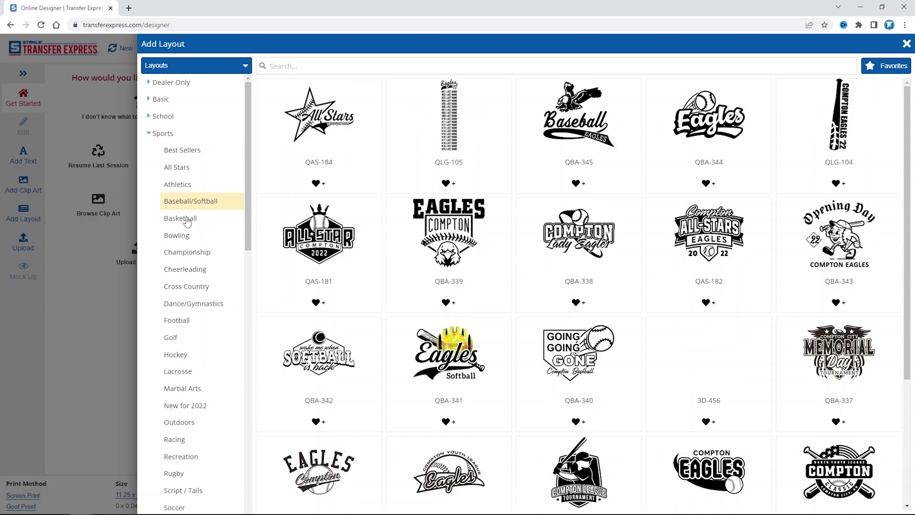
left_click(188, 220)
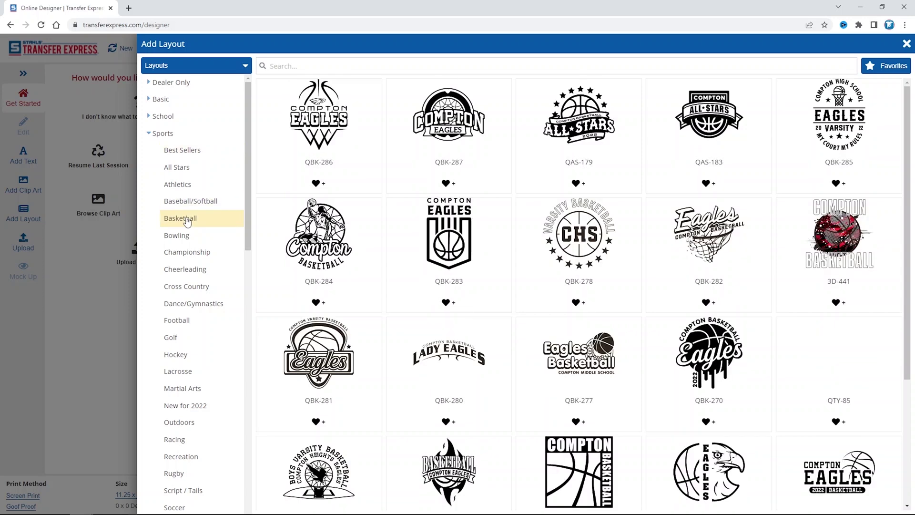
left_click(164, 119)
left_click(183, 135)
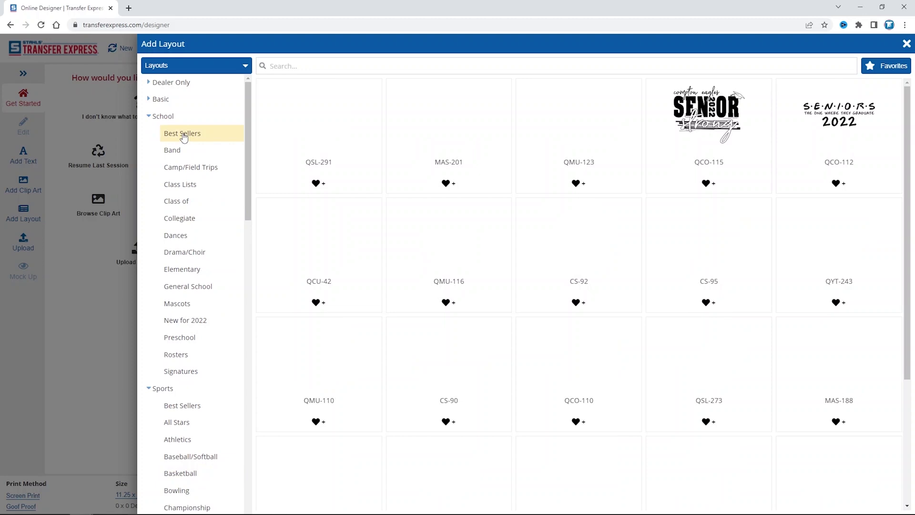
Add the round shirt tag layout QTG-9 from the Dealer Only category to the art board
left_click(193, 84)
left_click(184, 116)
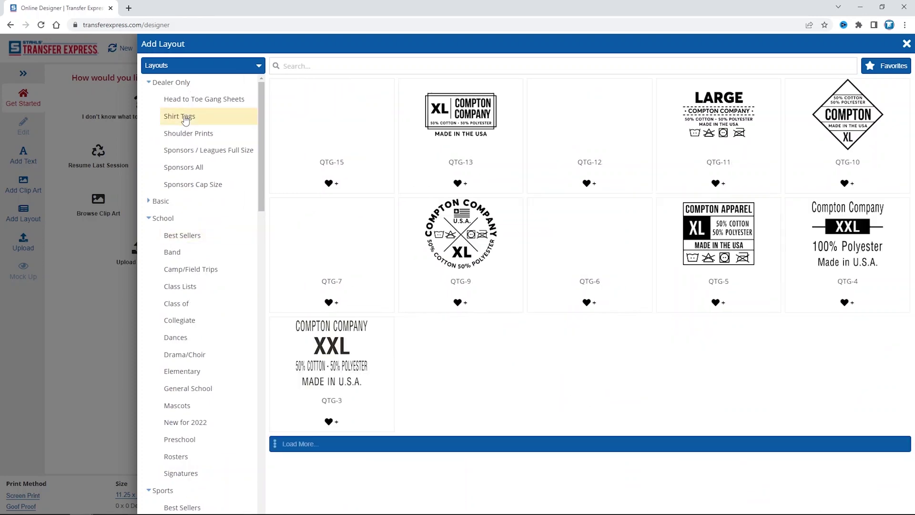
left_click(477, 234)
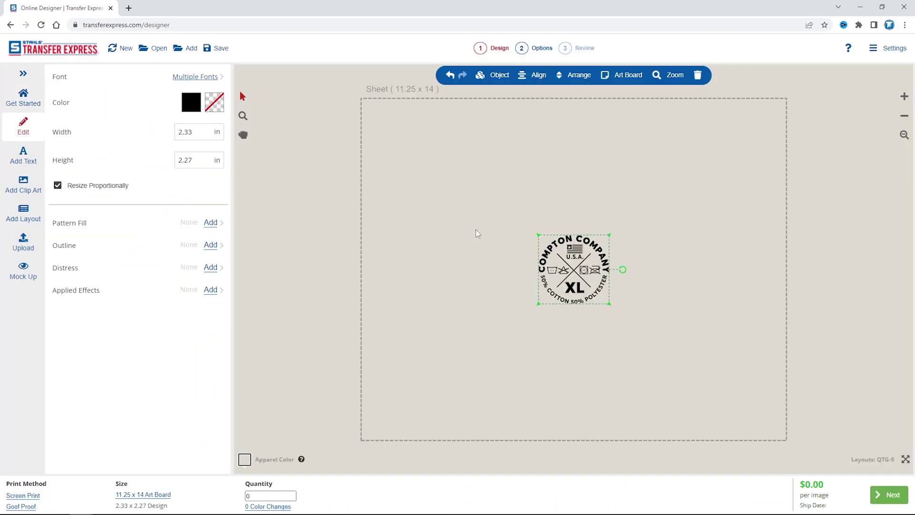
Change the arched company name on the shirt tag to "COASTAL CUSTOMS"
left_click(243, 116)
left_click_drag(491, 208, 658, 348)
left_click(243, 96)
left_click(504, 195)
double_click(504, 195)
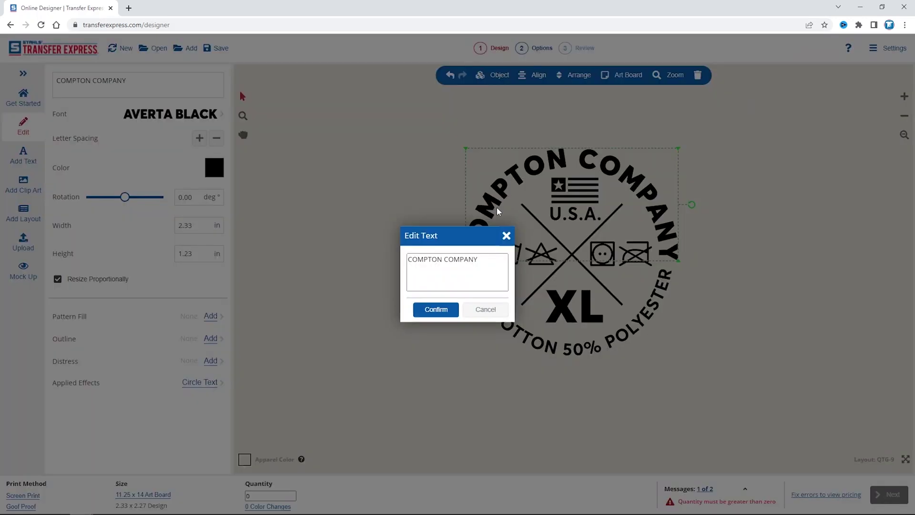
triple_click(455, 265)
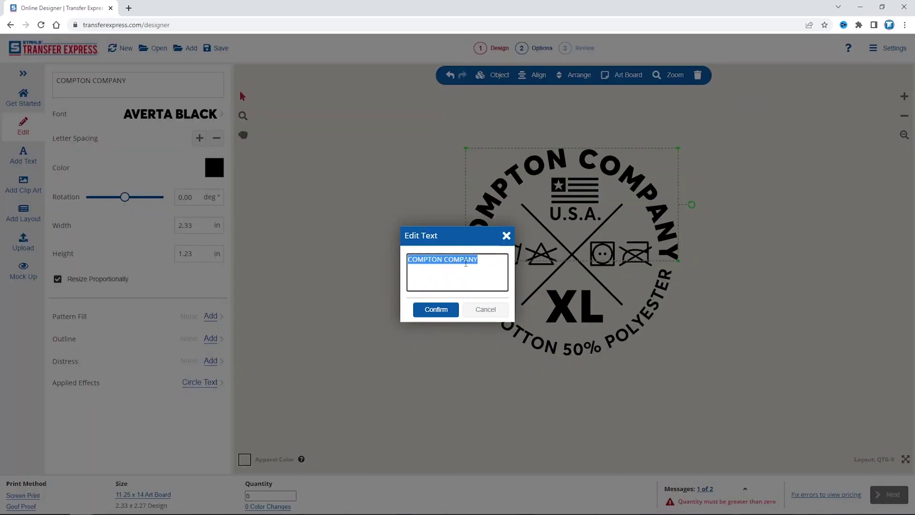
type("COASTAL CUSTOMS")
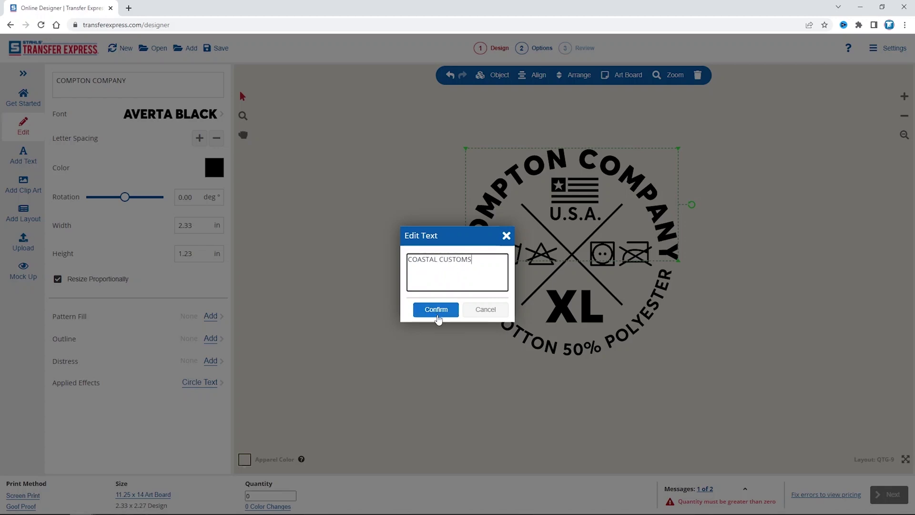
left_click(436, 310)
left_click(518, 367)
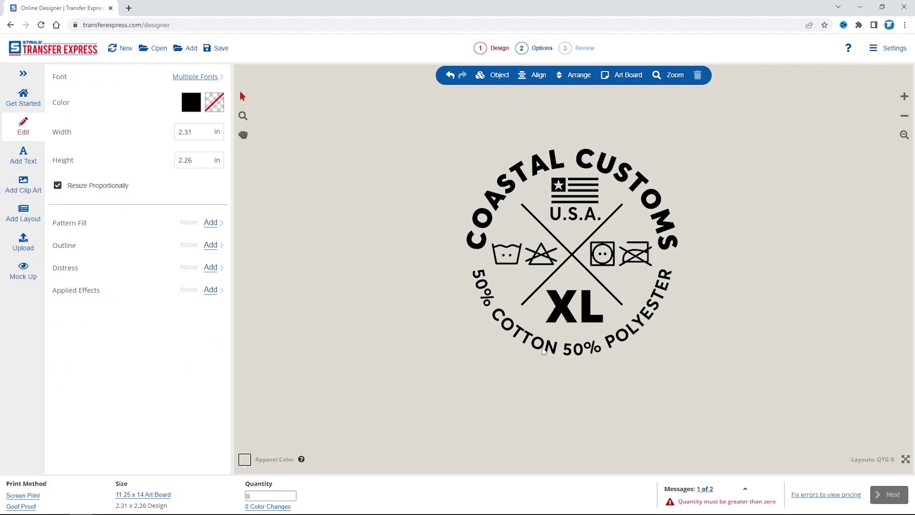
Change the size text on the shirt tag to "LG"
double_click(574, 305)
left_click(409, 262)
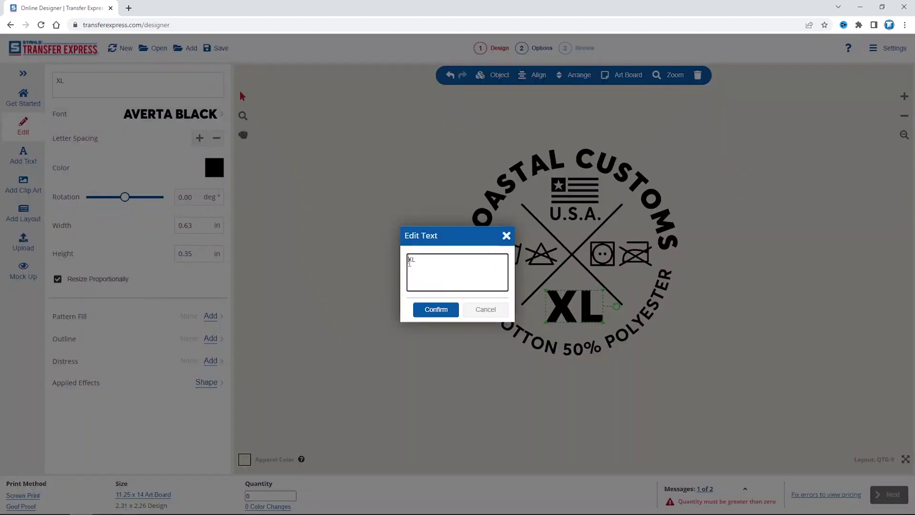
type("4")
left_click(421, 310)
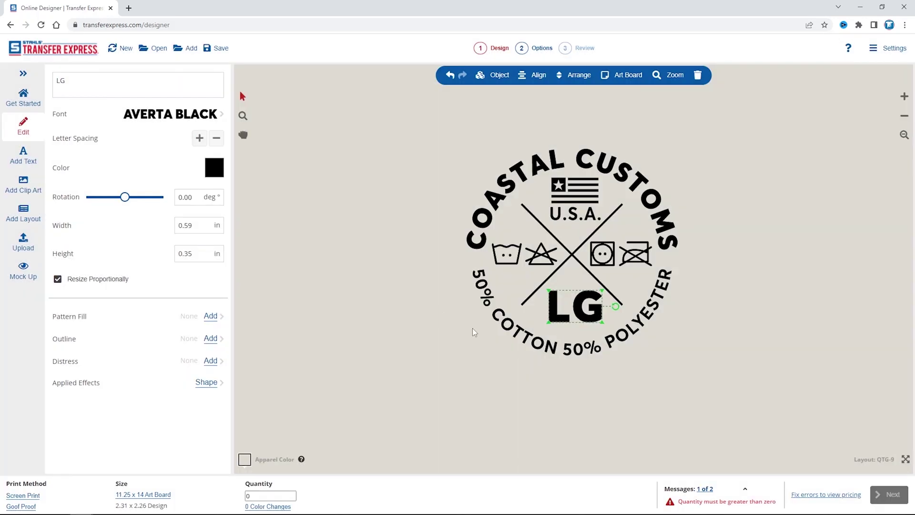
Delete the curved fabric content text and move the arched company name slightly higher
left_click(525, 341)
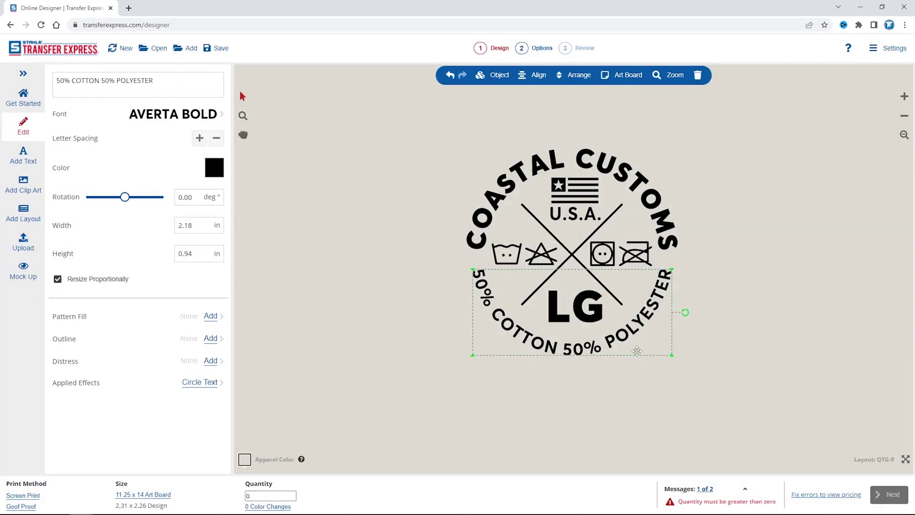
left_click(698, 78)
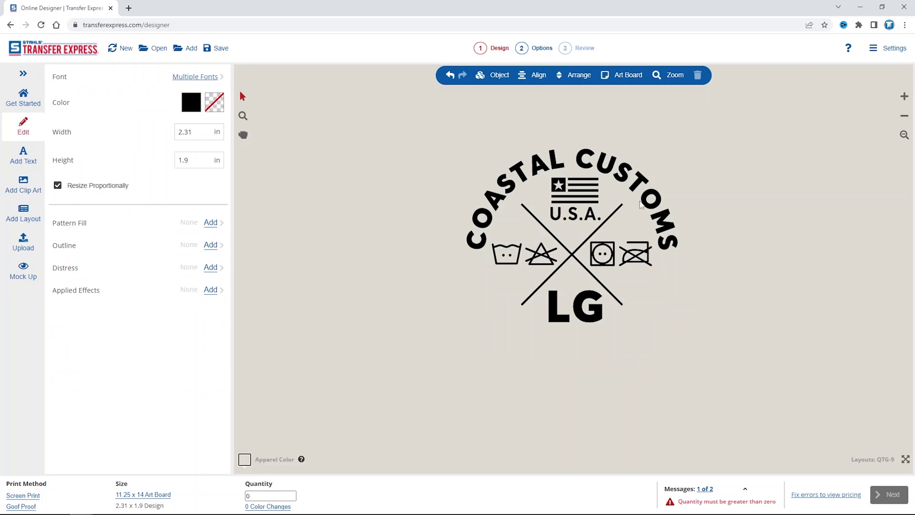
left_click(624, 175)
left_click_drag(624, 175, 624, 159)
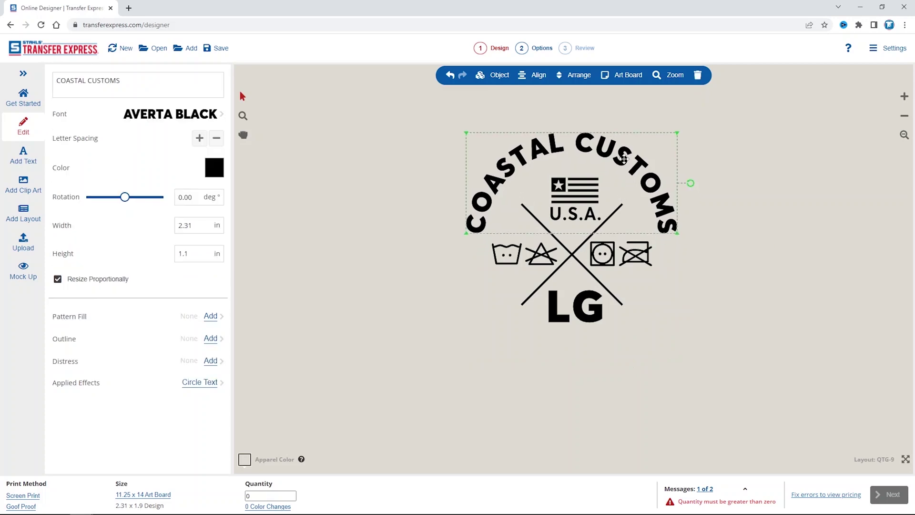
left_click(776, 226)
Delete the square tumble-dry symbol, and undo the tag's last three changes to restore the deleted elements and the name's position
left_click(614, 261)
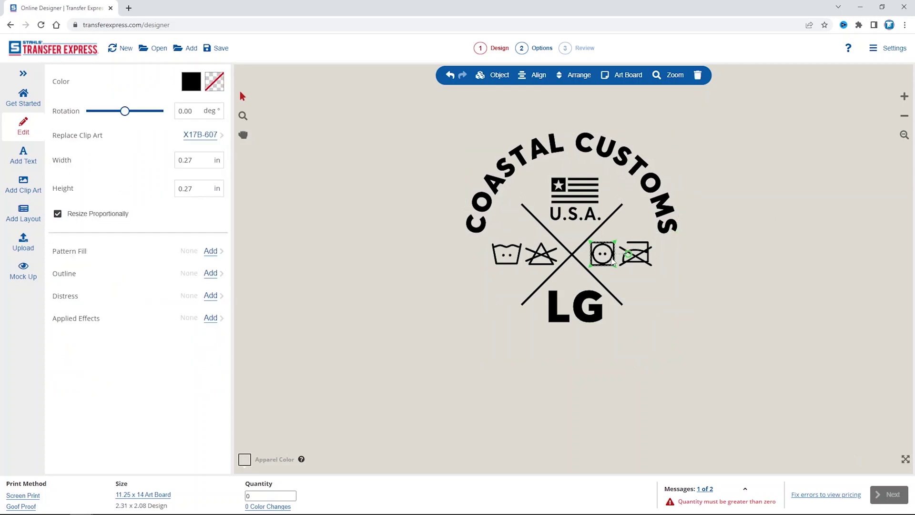
left_click(698, 76)
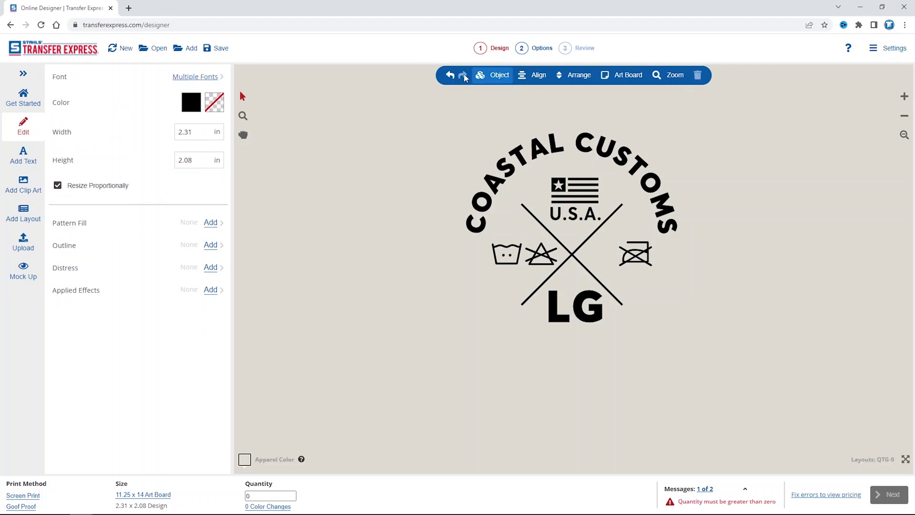
left_click(451, 75)
left_click(451, 76)
left_click(451, 75)
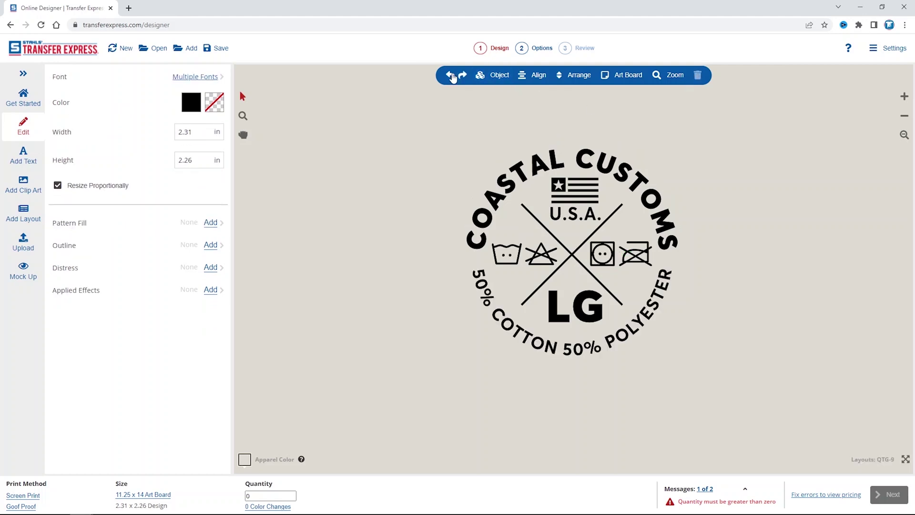
Delete the whole shirt tag design and set the print method to Full Color with the UltraColor MAX product type
left_click_drag(711, 123, 469, 396)
left_click(698, 77)
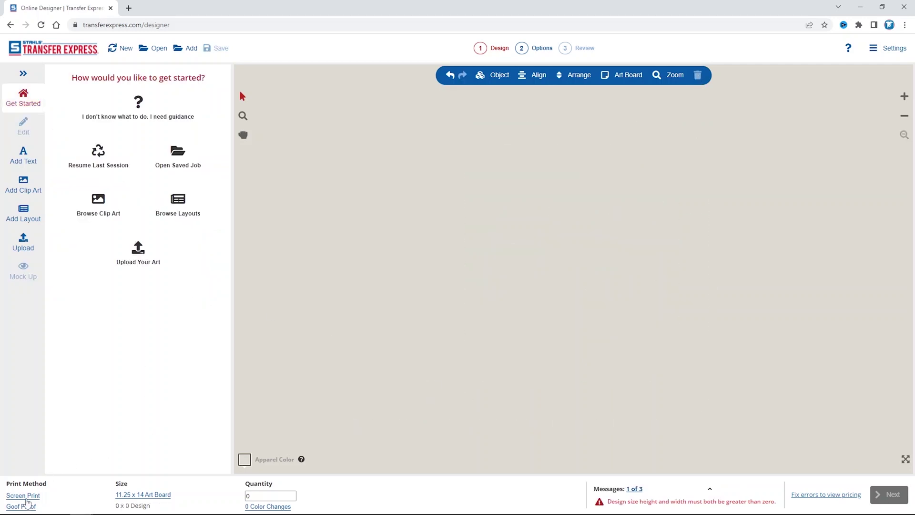
left_click(29, 497)
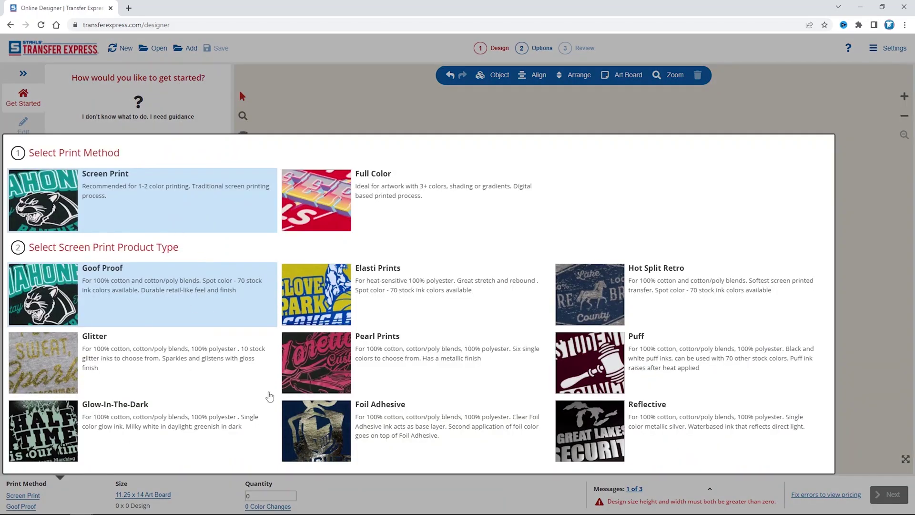
left_click(419, 201)
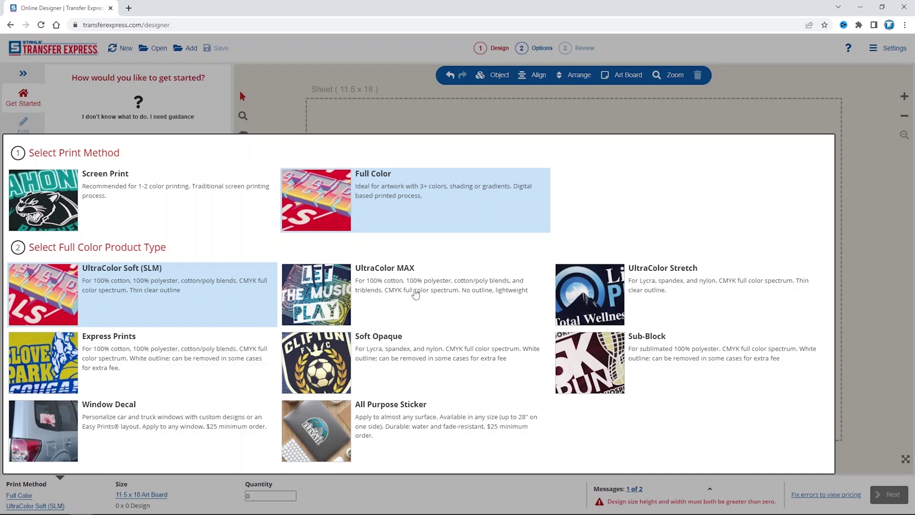
left_click(414, 292)
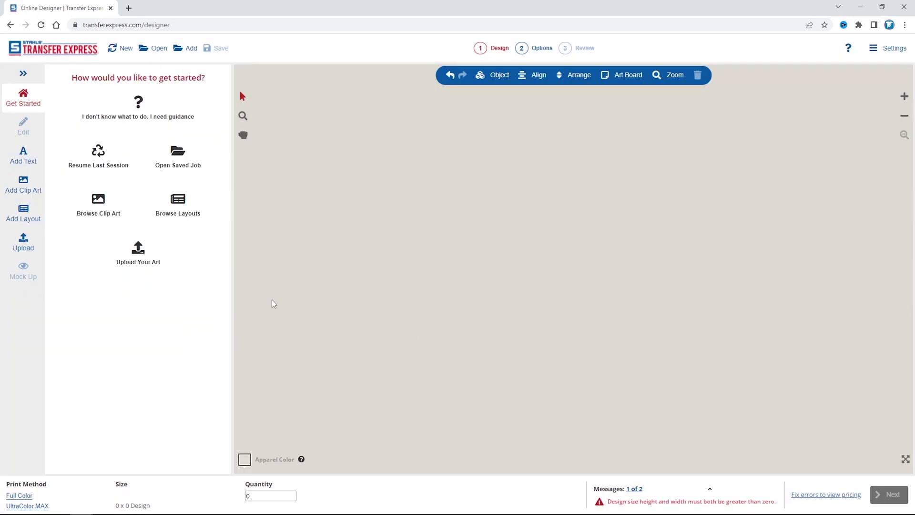
Add layout 3D-468 from the Full Color layouts and shift its palm tree splash artwork left behind the frame
left_click(22, 213)
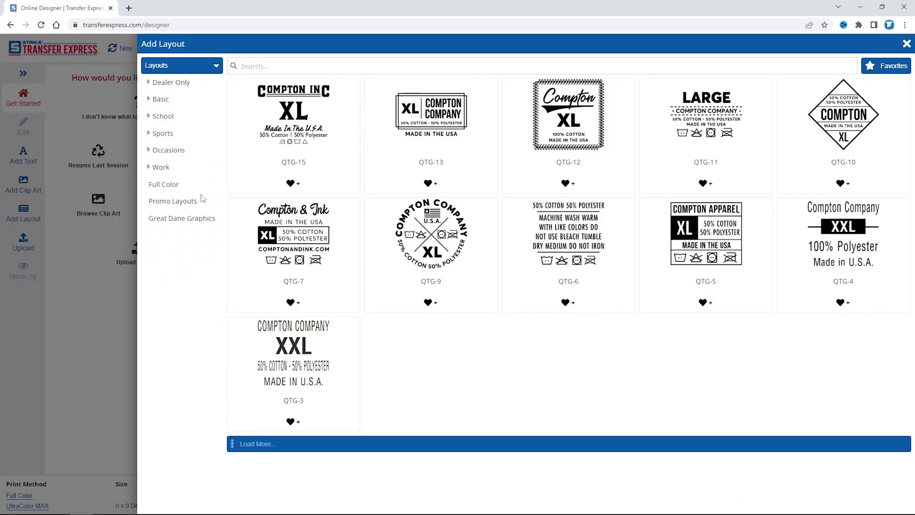
left_click(171, 185)
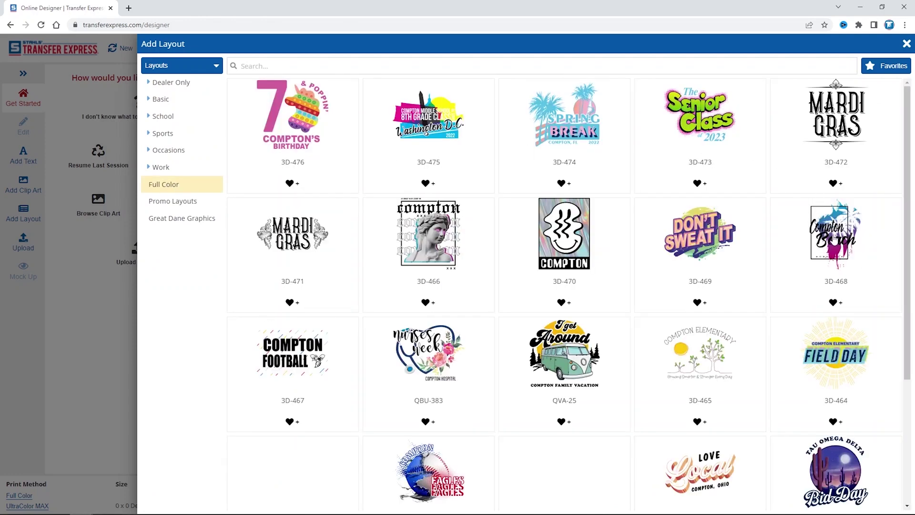
left_click(833, 238)
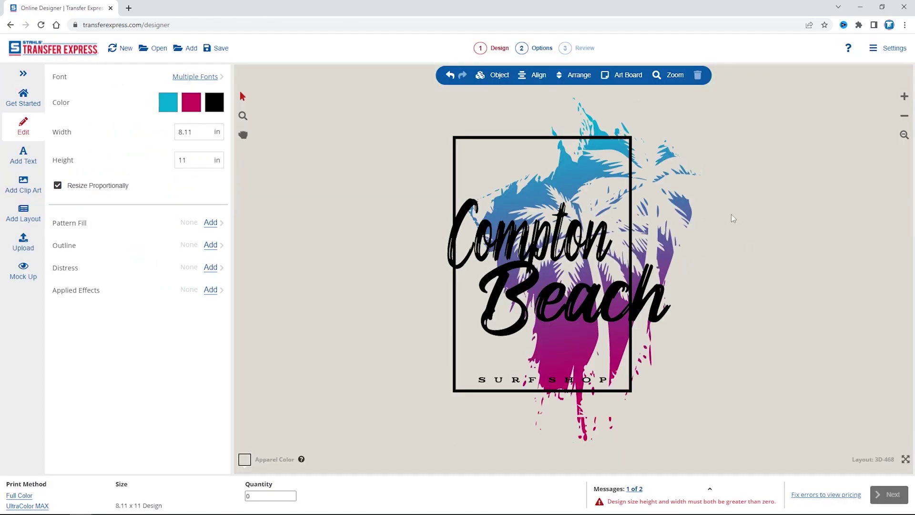
left_click_drag(686, 208, 646, 208)
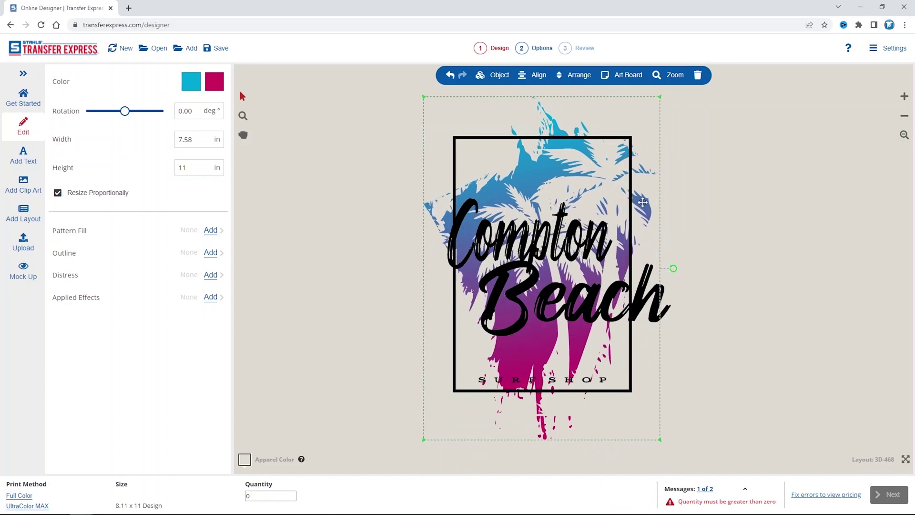
left_click(772, 222)
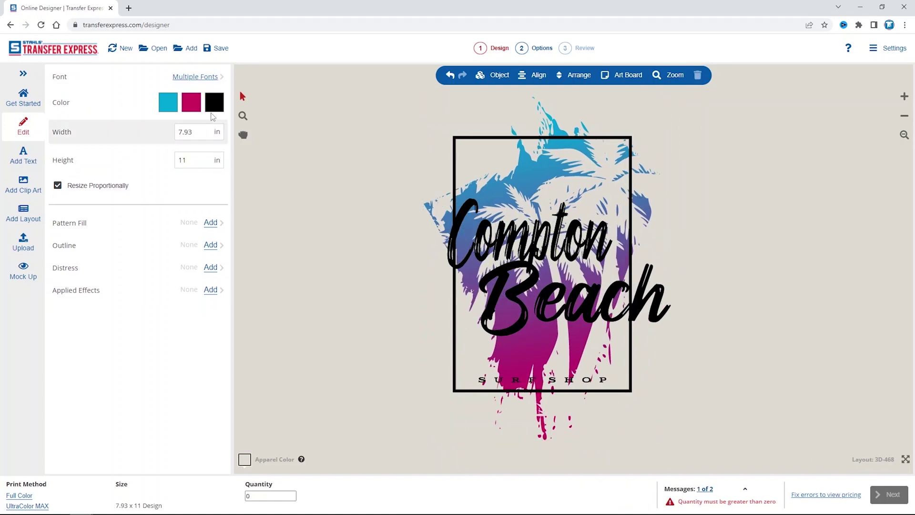
Recolor the design's black elements white and set the apparel color to Midnight Blue
left_click(213, 99)
left_click(102, 204)
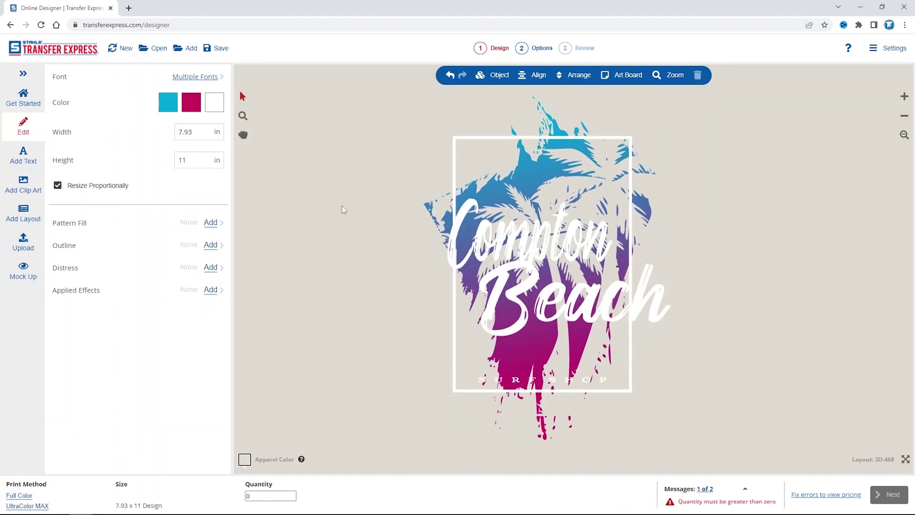
left_click(245, 461)
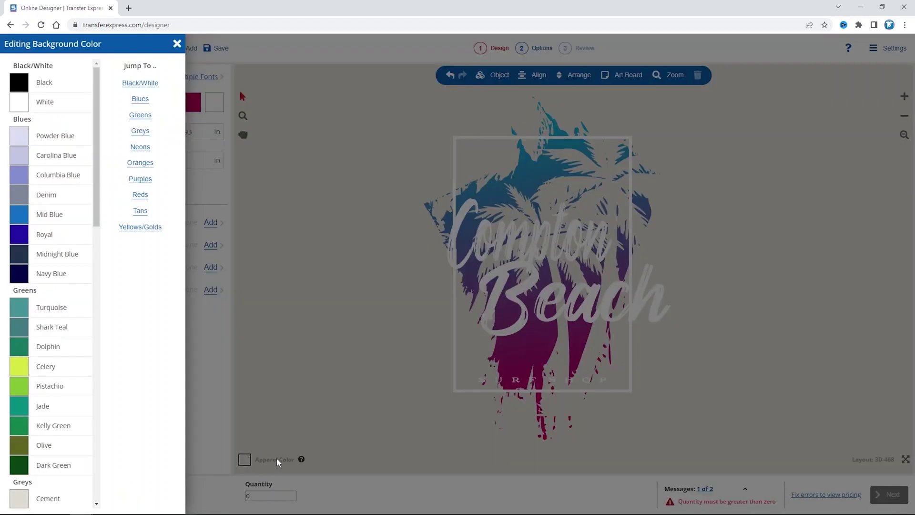
left_click(69, 257)
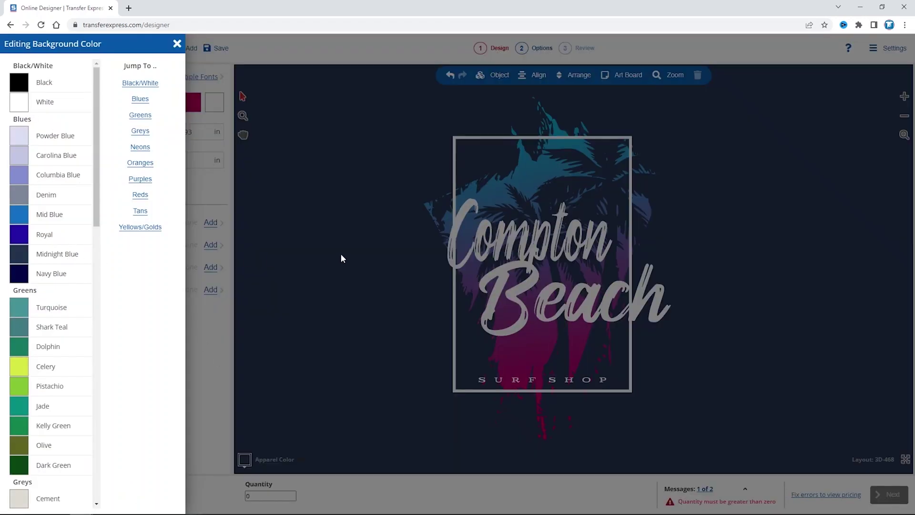
left_click(341, 258)
Move the "Compton" text slightly higher and change its wording to "Atlantic"
left_click(501, 244)
left_click_drag(499, 236, 496, 224)
double_click(501, 226)
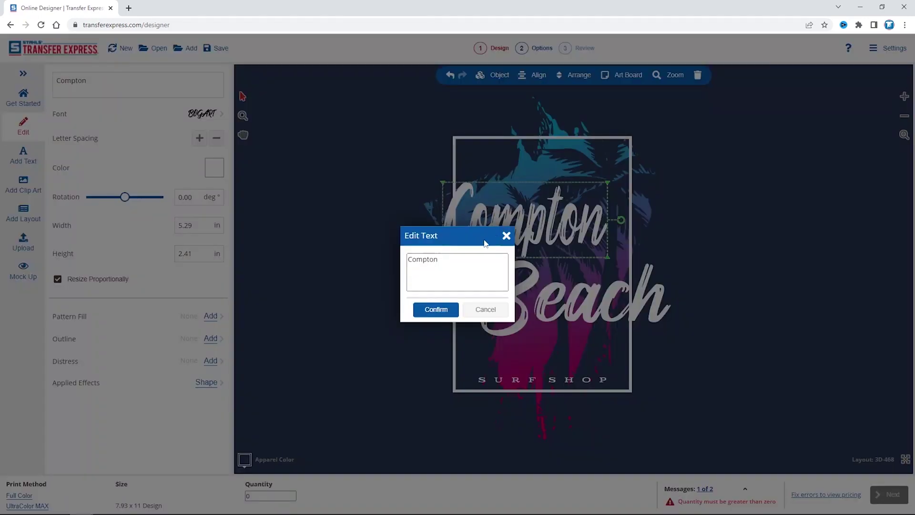
double_click(442, 258)
type("Atlantic")
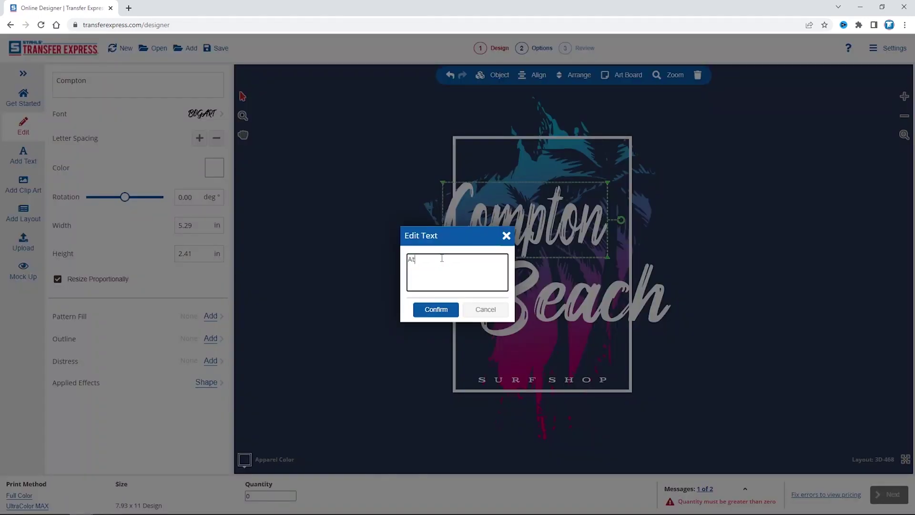
left_click(436, 309)
Change the "Beach" text to "City" and the "SURF SHOP" text to "NEW JERSEY"
left_click(548, 301)
double_click(549, 300)
double_click(439, 269)
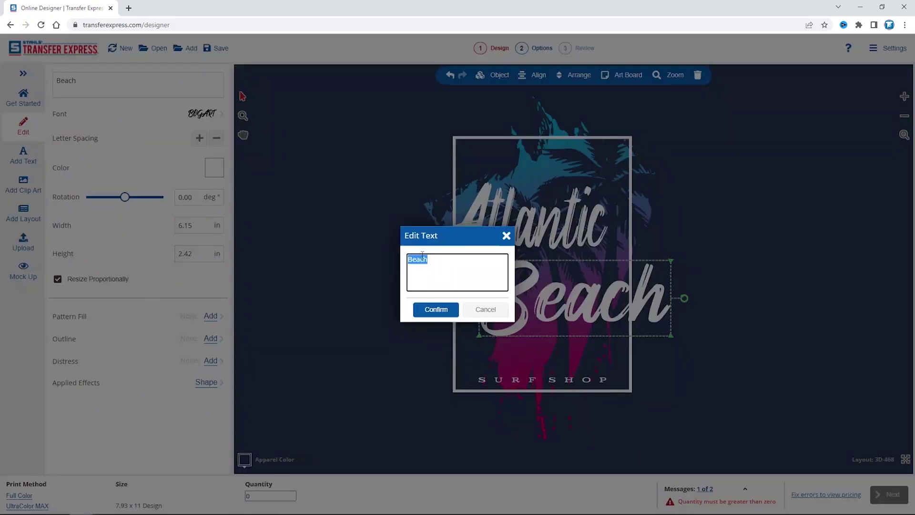
type("Ci")
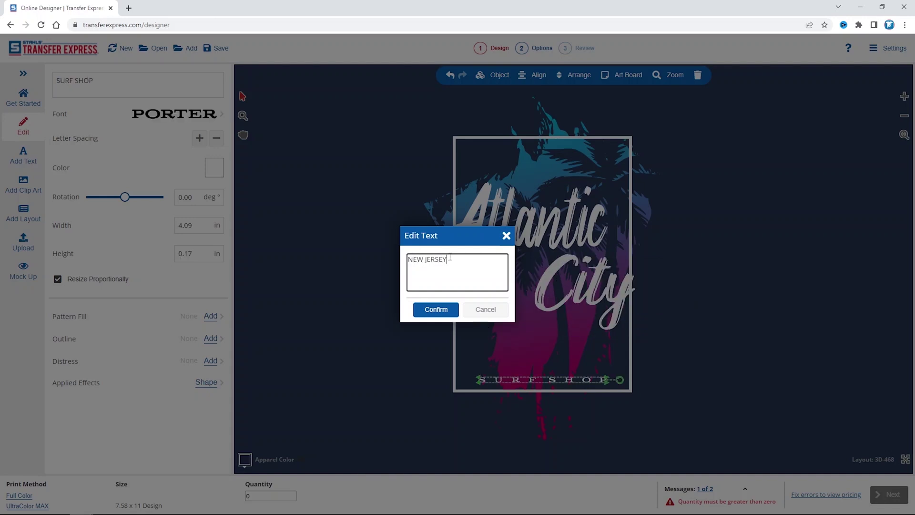
left_click(435, 309)
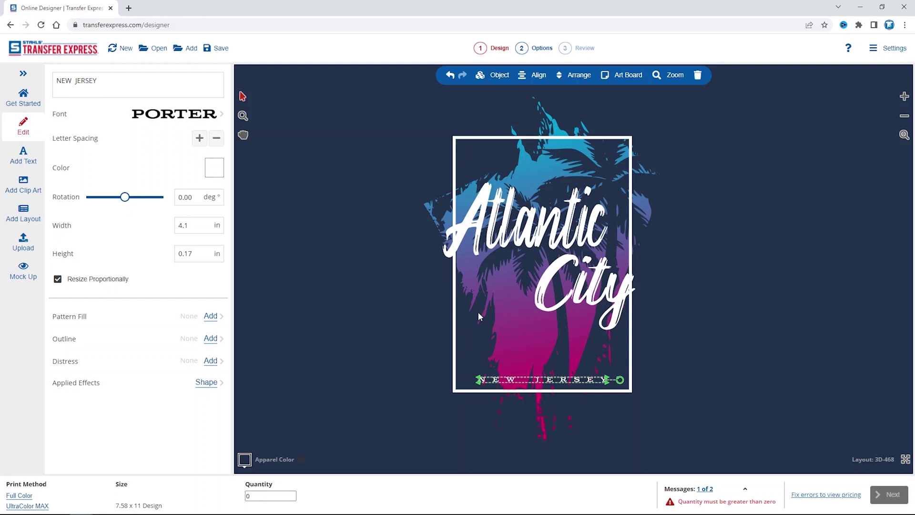
Tighten the letter spacing of "NEW JERSEY" to about 3.32 in wide and move the text below the frame's lower right
left_click(217, 140)
left_click(217, 140)
left_click(217, 139)
left_click(217, 139)
left_click(217, 139)
left_click(217, 139)
left_click(217, 139)
left_click(217, 140)
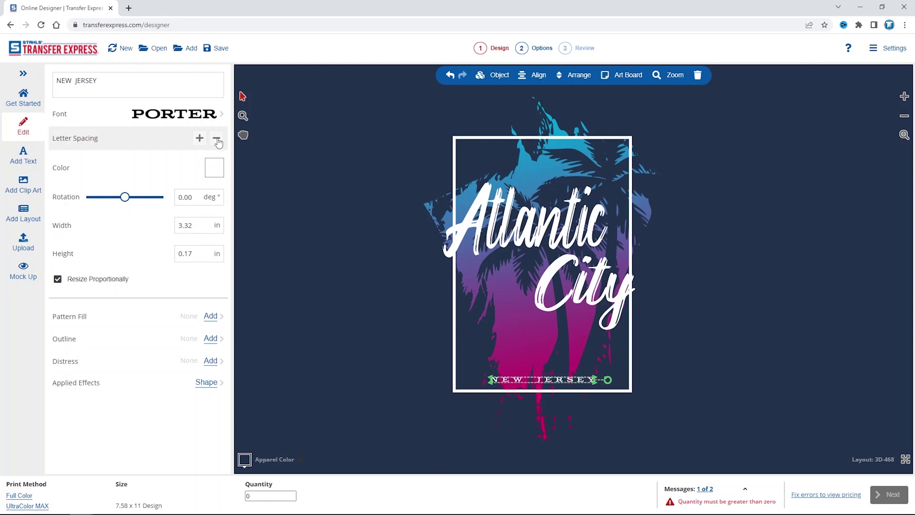
left_click(329, 340)
left_click(574, 383)
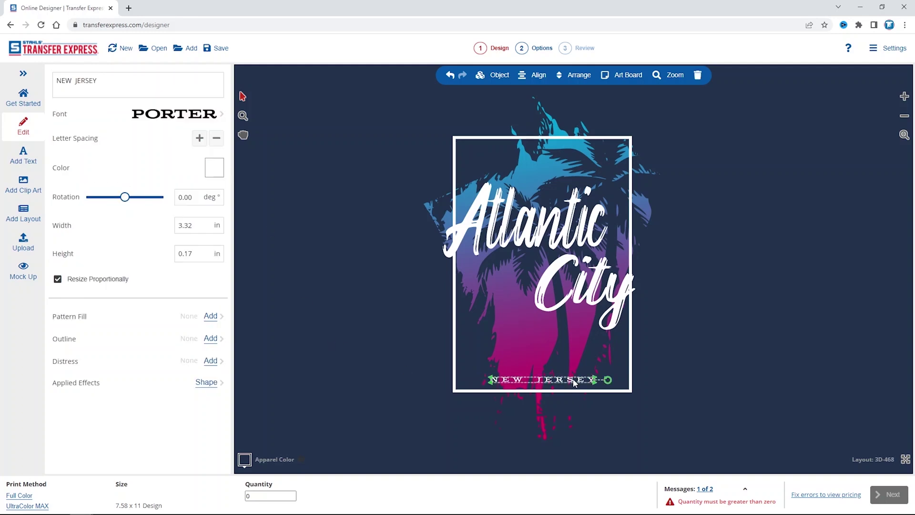
left_click_drag(575, 383, 601, 403)
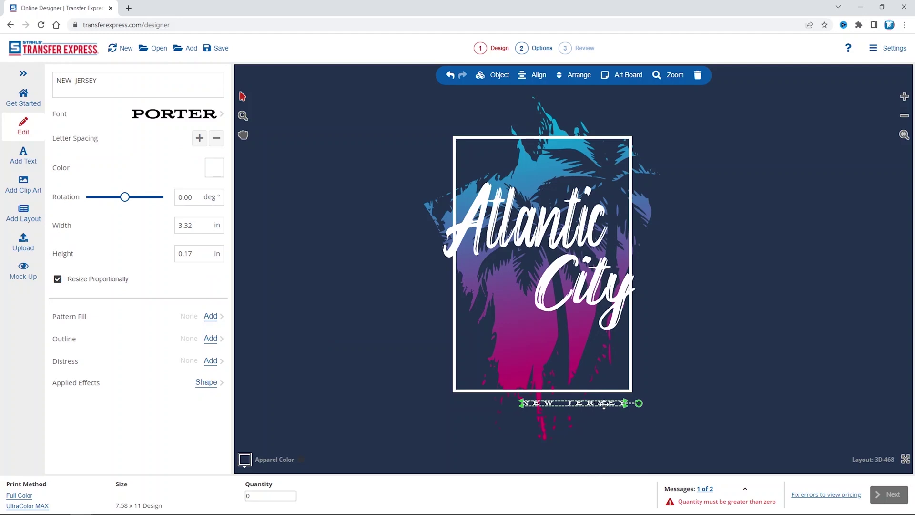
Change the font of the "NEW JERSEY" text to Bodoni
left_click(174, 114)
scroll(147, 349, "down", 5)
scroll(148, 349, "down", 5)
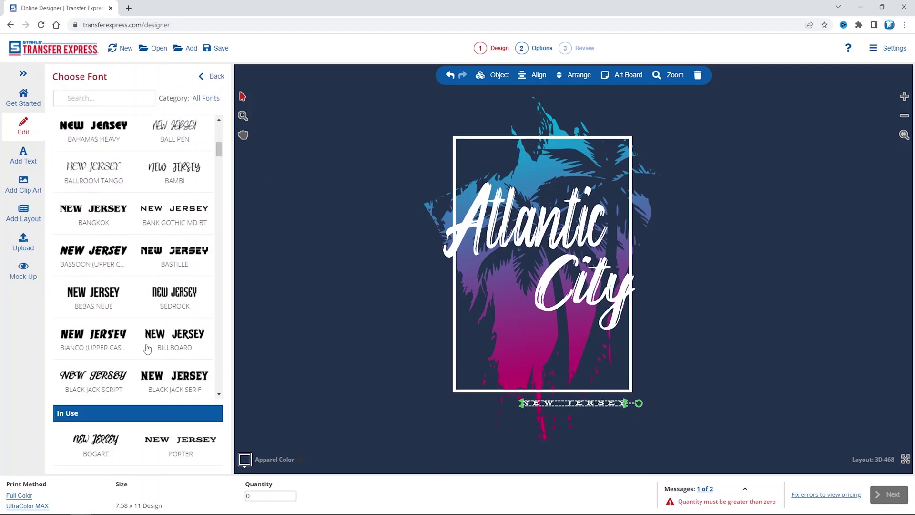
scroll(147, 348, "down", 2)
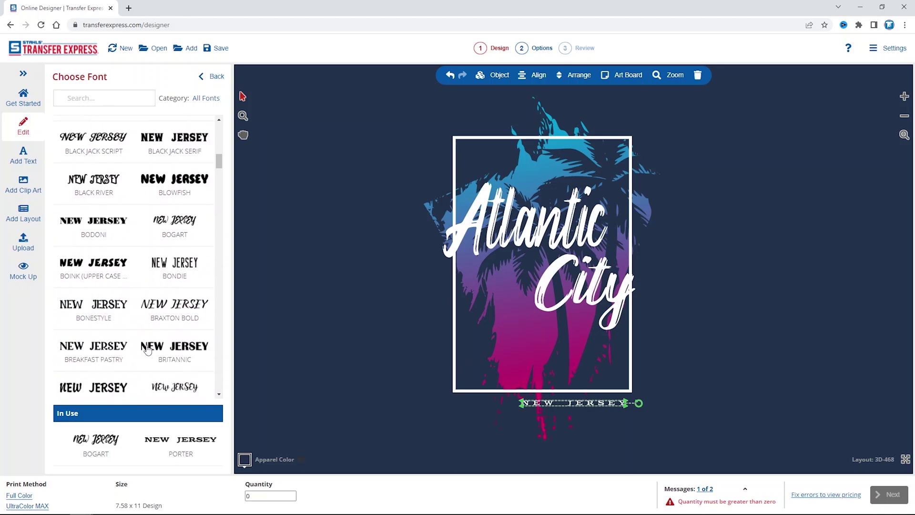
left_click(105, 220)
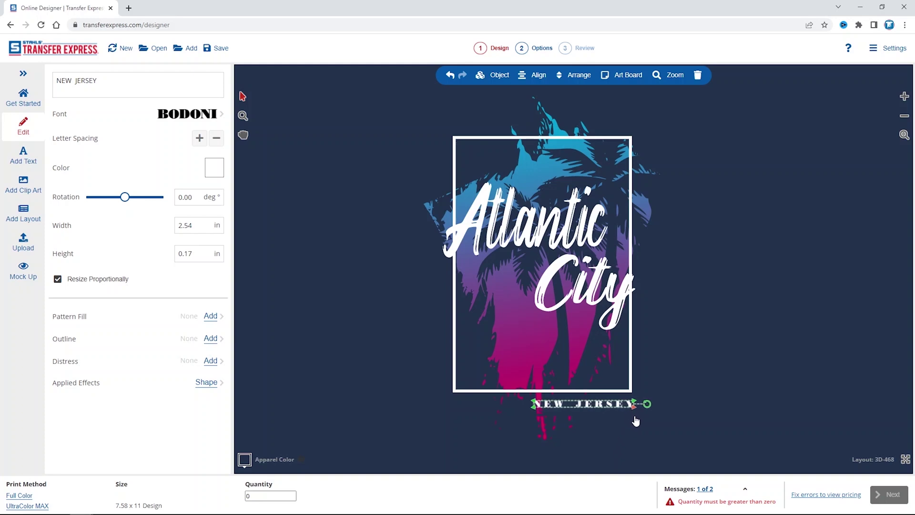
left_click(682, 399)
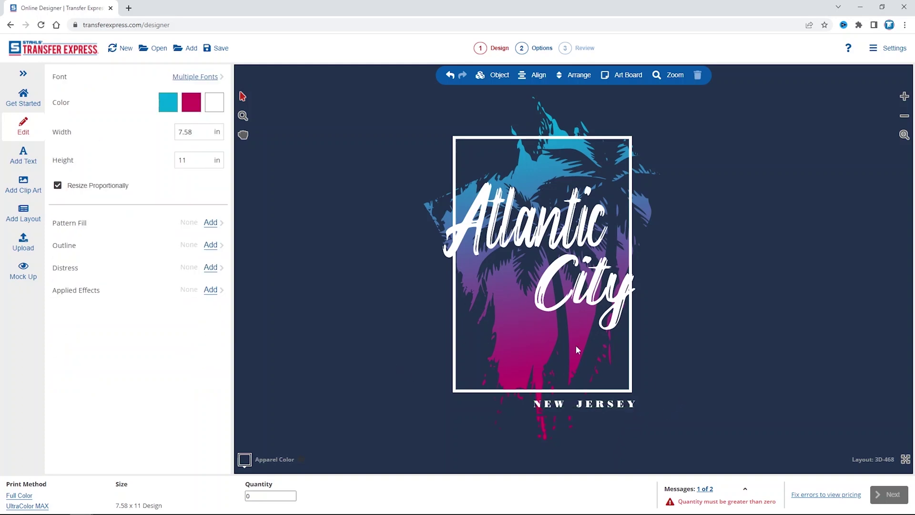
Search the clip art library for "boardwalk" and add the pier drawing X16D-138 to the design
left_click(26, 185)
left_click(269, 67)
type("boardwalk")
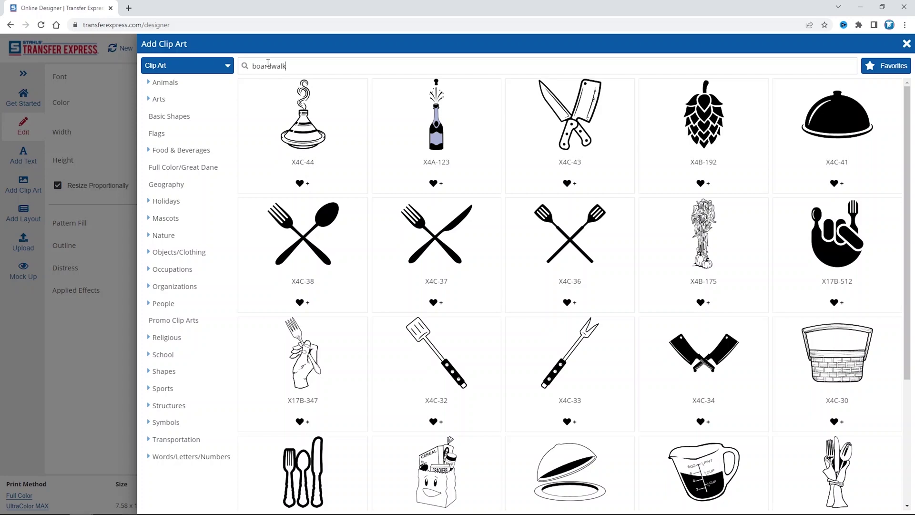
key("Return")
left_click(317, 114)
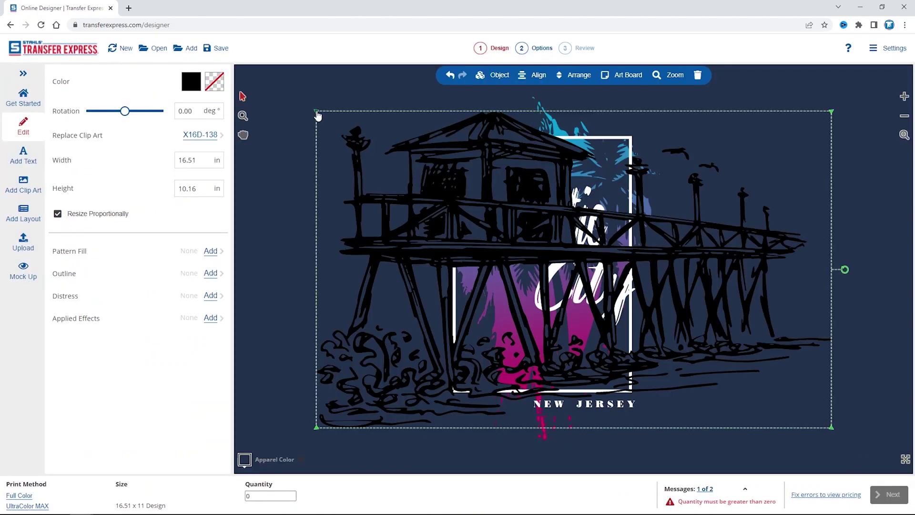
Scale the pier clip art to about 7.64 in wide over the design's lower part and recolor it white
left_click_drag(832, 113, 565, 280)
left_click_drag(487, 329, 576, 322)
left_click(191, 82)
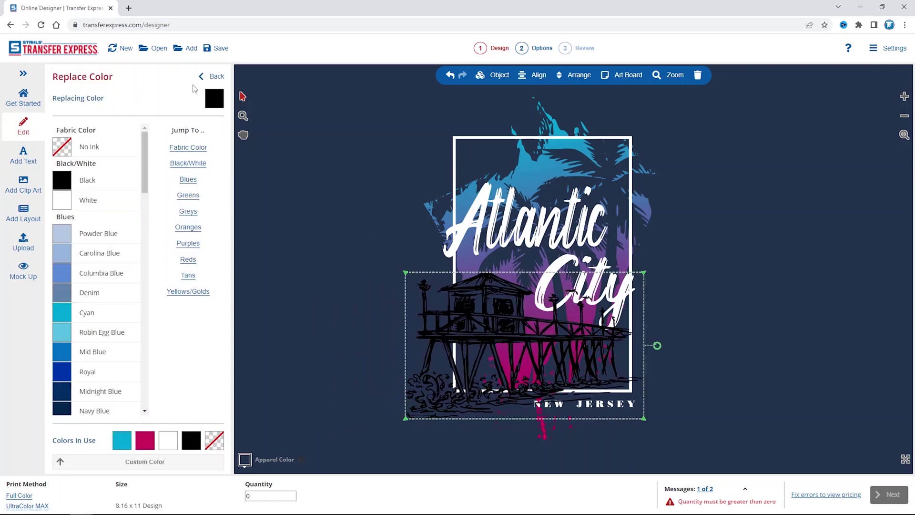
left_click(107, 203)
left_click_drag(495, 330, 498, 328)
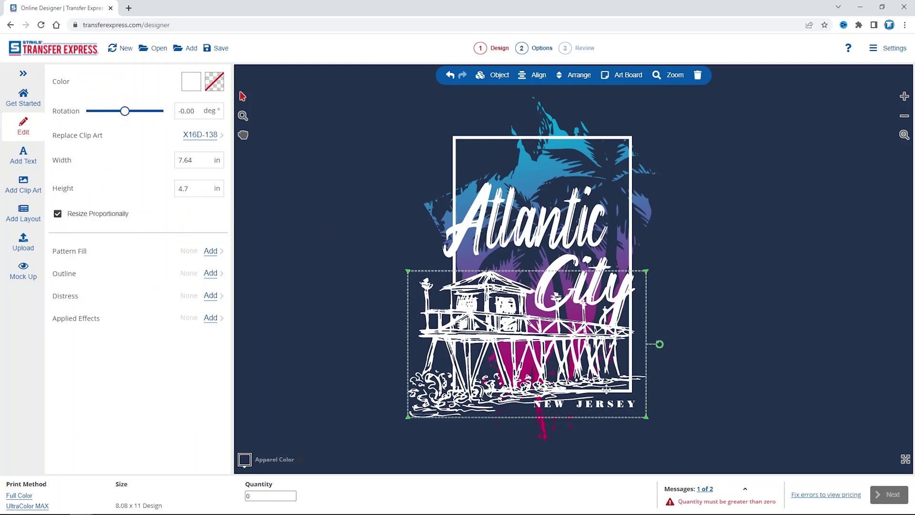
Add a touching outline to the pier clip art and set the outline color to No Ink
left_click(216, 277)
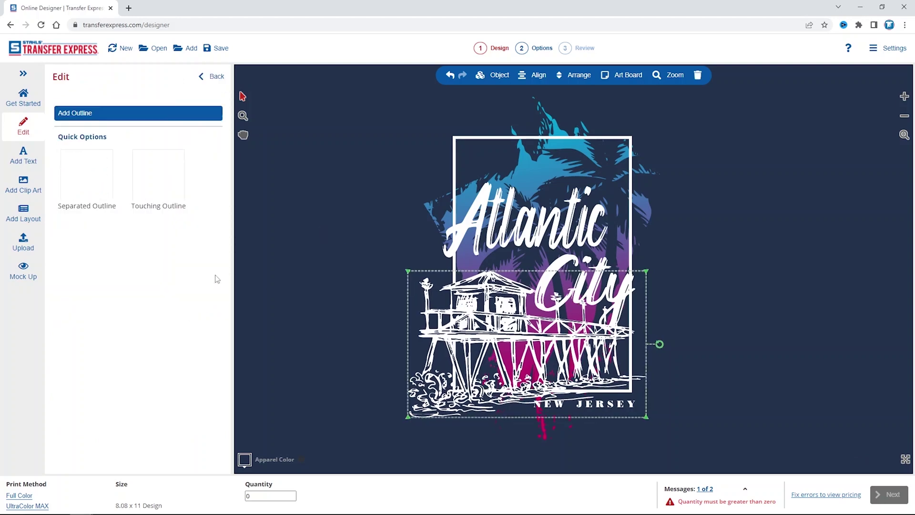
left_click(173, 185)
left_click(216, 148)
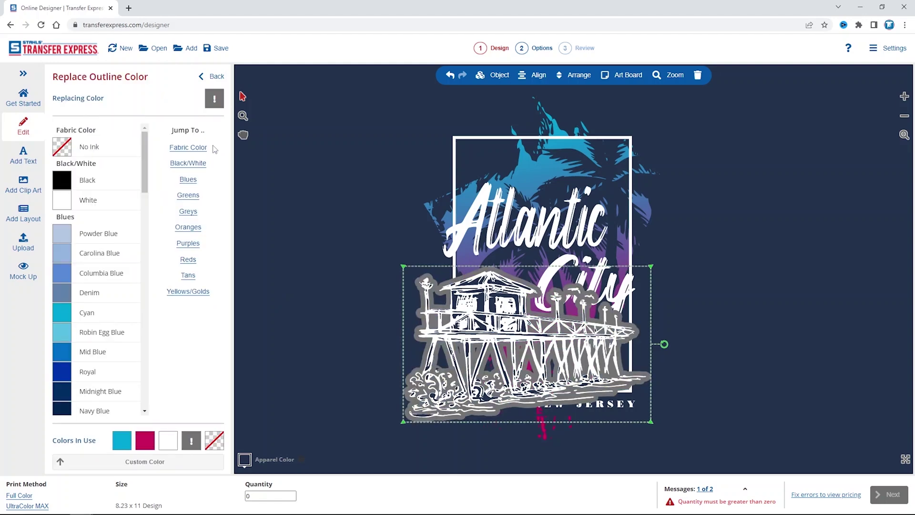
left_click(98, 152)
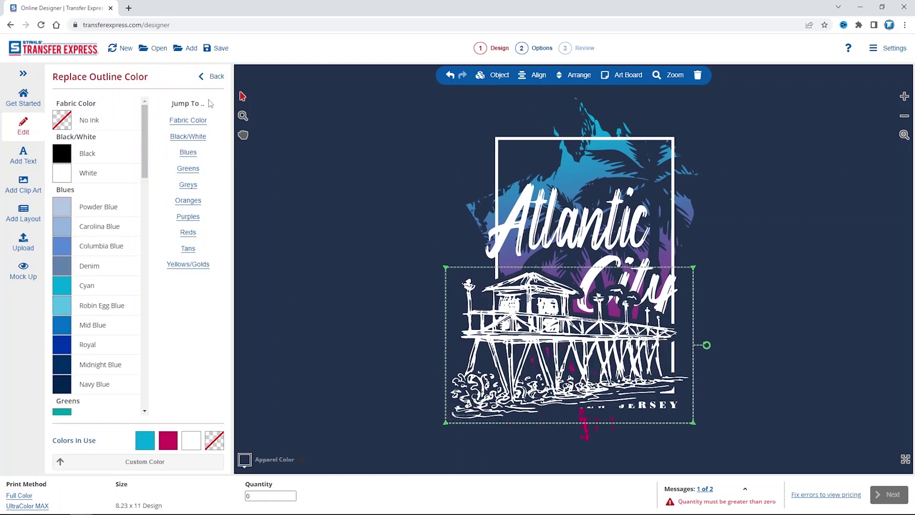
left_click(212, 78)
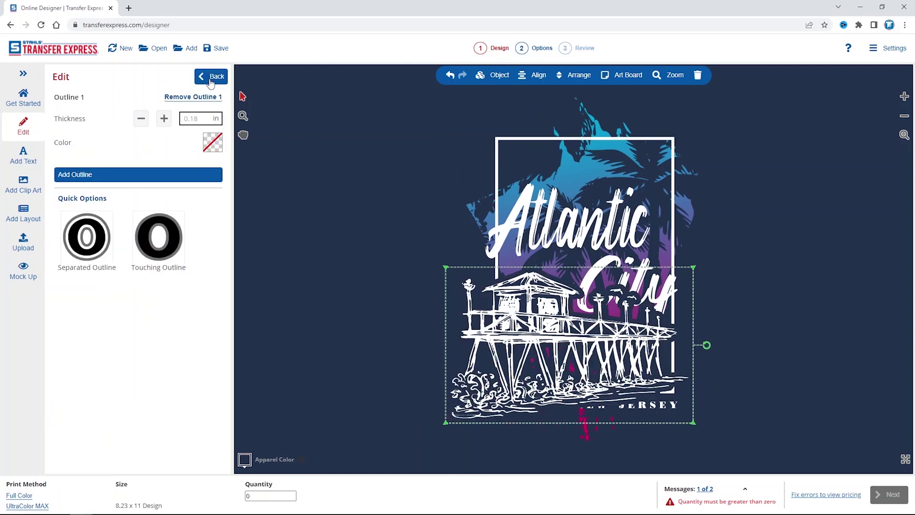
Reduce the pier outline's thickness to 0.08 in
left_click(141, 118)
left_click(142, 118)
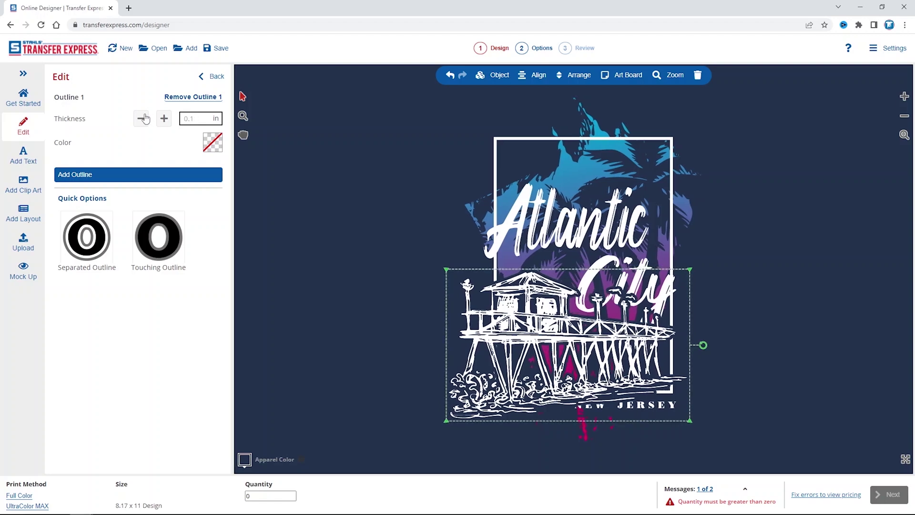
left_click(142, 118)
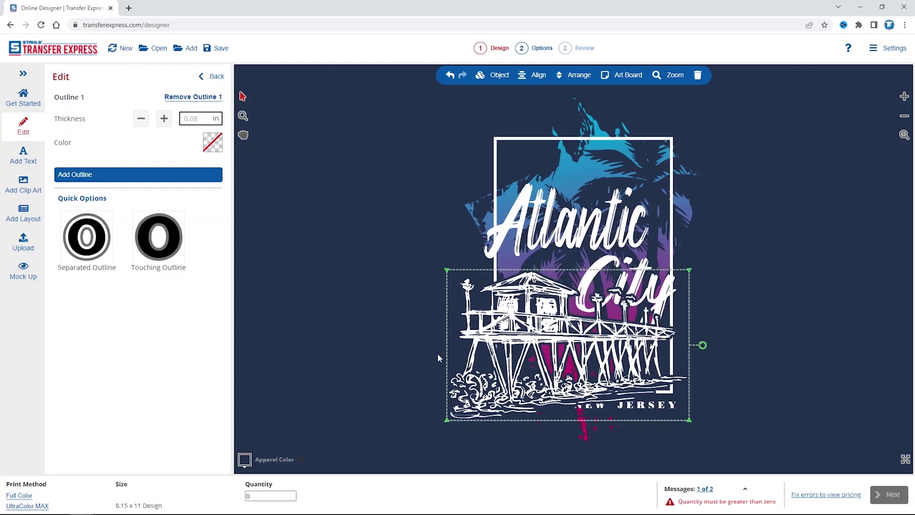
Move the "NEW JERSEY" text slightly lower, clear of the pier clip art's outline
left_click(666, 402)
left_click_drag(666, 403, 662, 412)
left_click(736, 403)
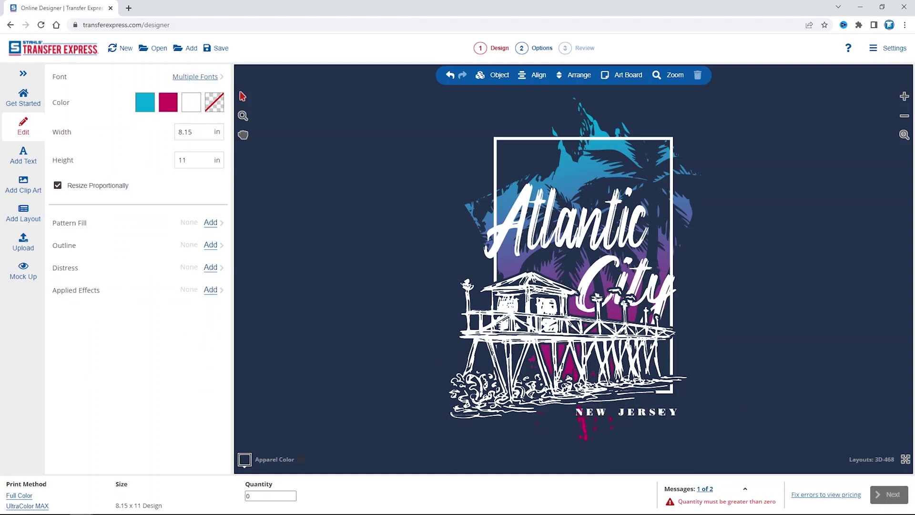
Bring the "City" text in front of the pier clip art
left_click(622, 291)
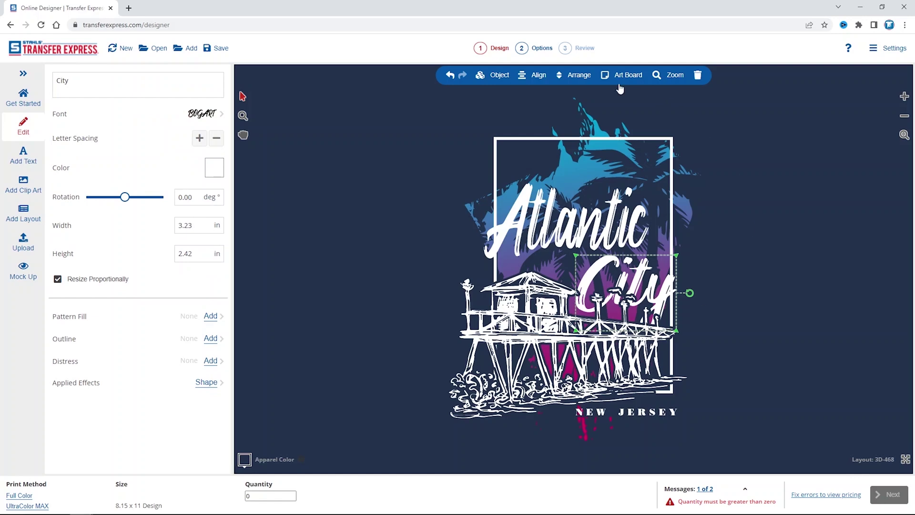
left_click(579, 76)
left_click(560, 91)
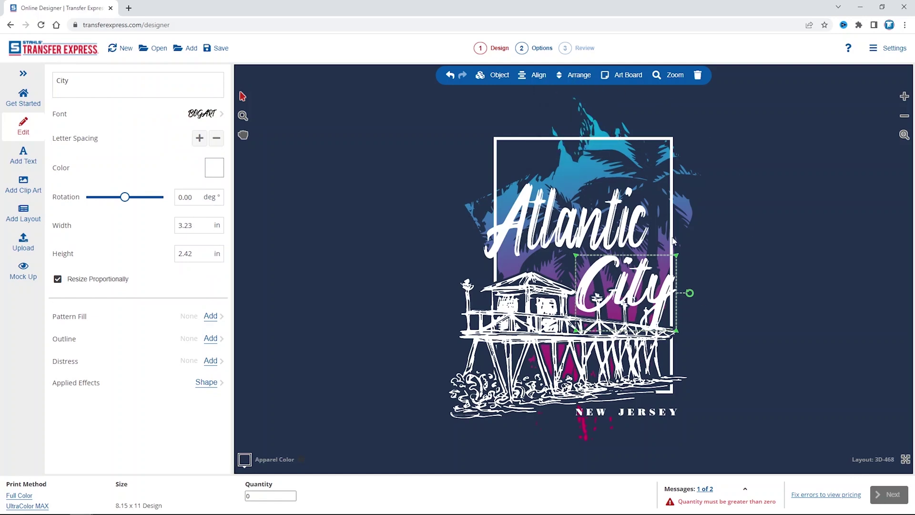
Move the "Atlantic" and "City" texts higher so "City" clears the pier, with "Atlantic" shifted slightly left
left_click(600, 226, "shift")
mouse_move(597, 229)
left_mouse_down()
mouse_move(598, 209)
mouse_move(606, 217)
left_mouse_up()
left_click(682, 234)
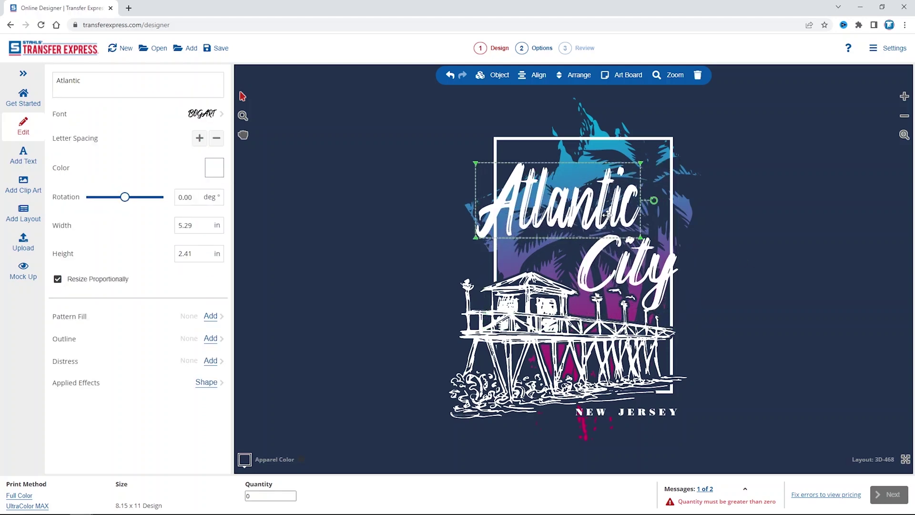
Resize the whole design proportionally to 7 in wide and set the quantity to 12
left_click(741, 286)
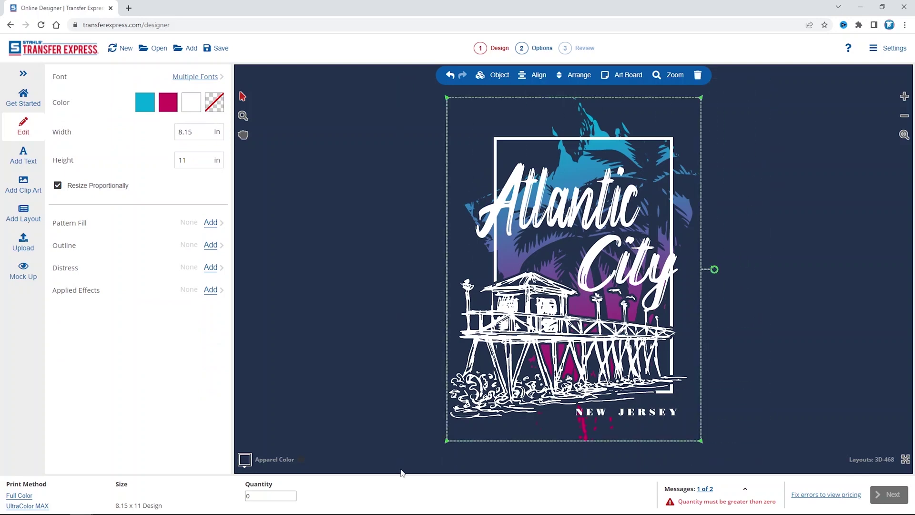
left_click(187, 130)
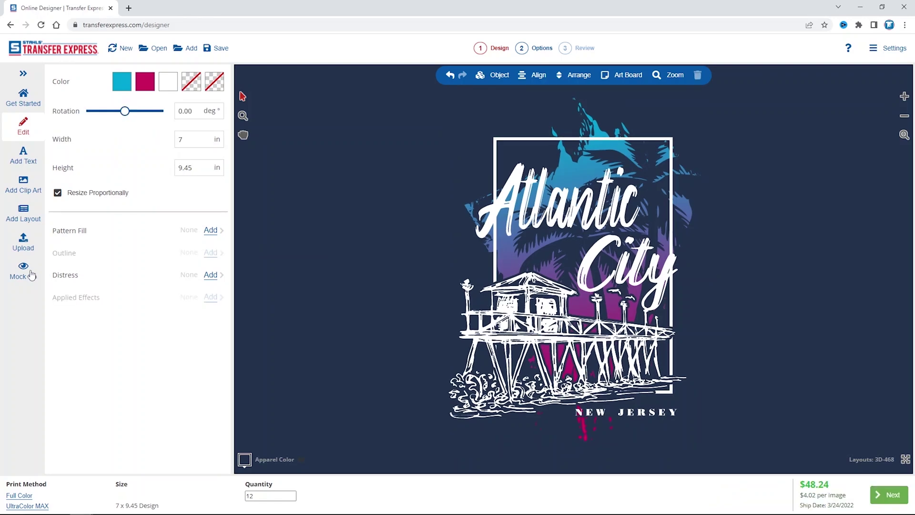
Open the mock-up view and browse the apparel styles offered as backgrounds
left_click(31, 275)
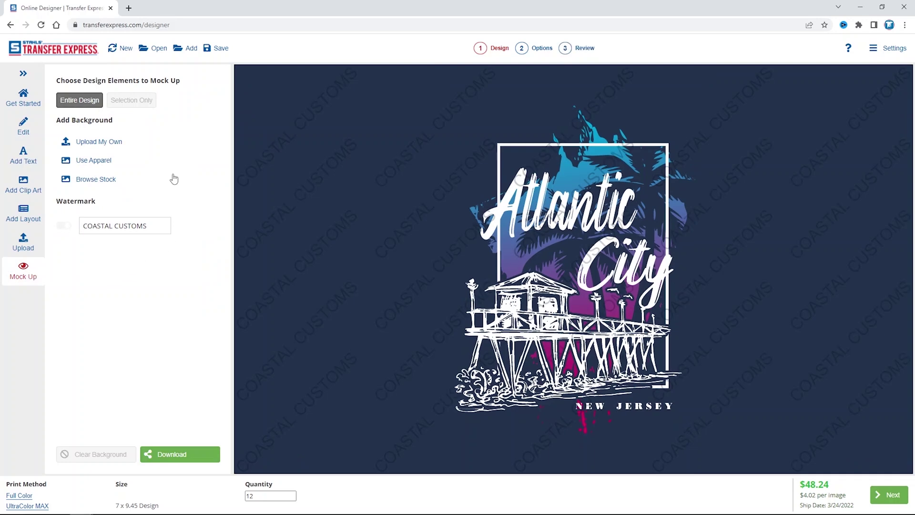
left_click(97, 161)
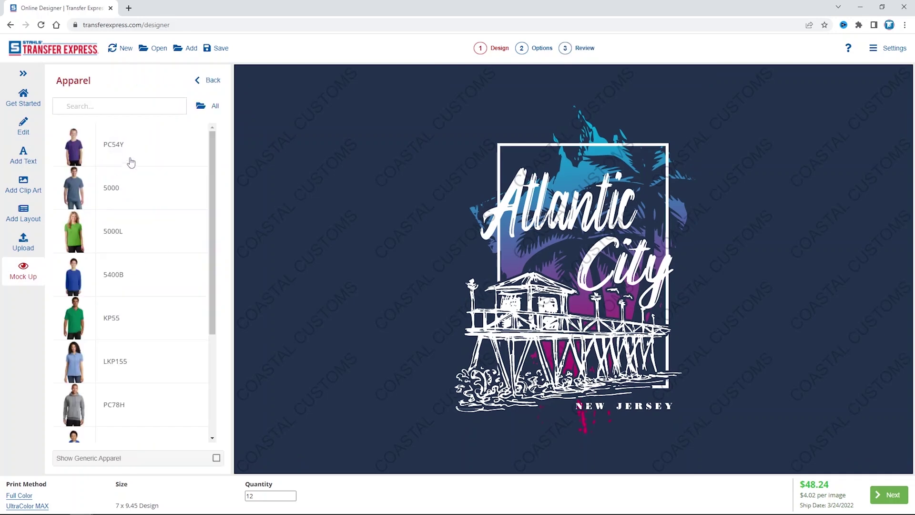
scroll(151, 256, "down", 5)
scroll(153, 258, "up", 5)
left_click(201, 89)
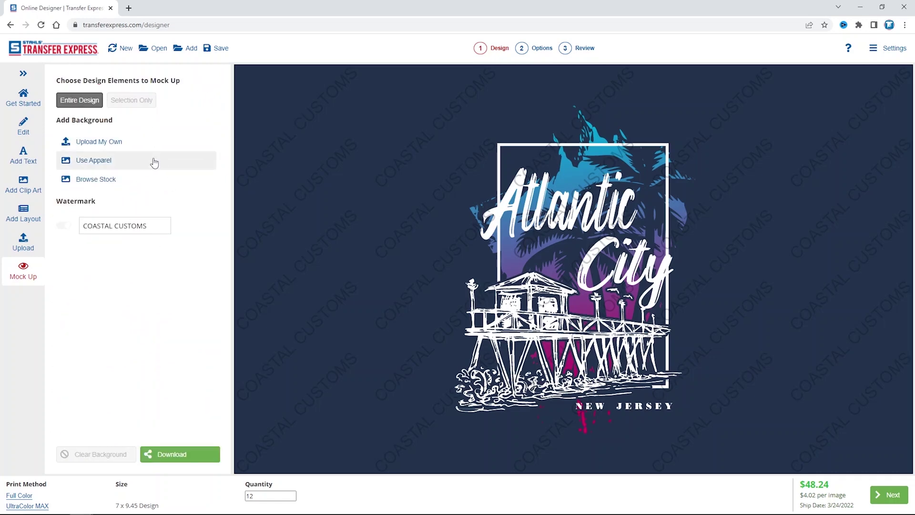
Upload the image "PC099LS - Black Longsleeve" from the For Sales Pack folder as the mock-up background
left_click(112, 142)
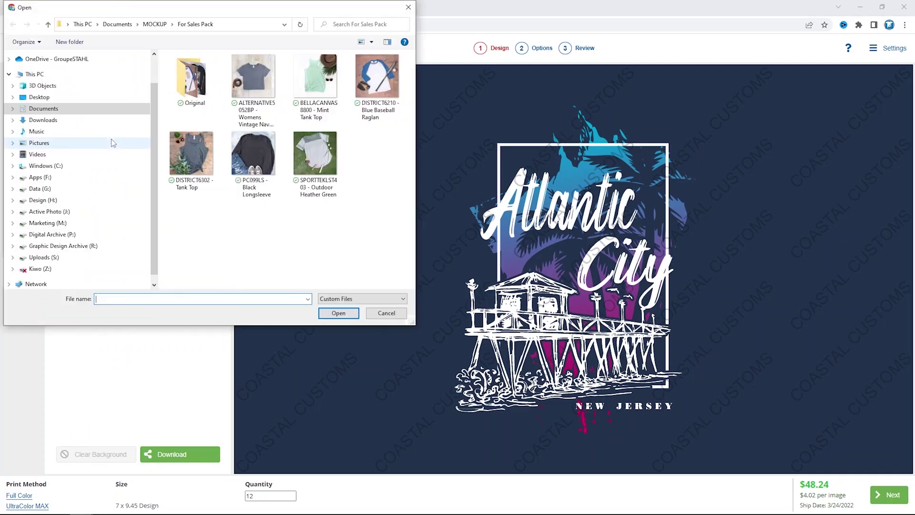
left_click(254, 155)
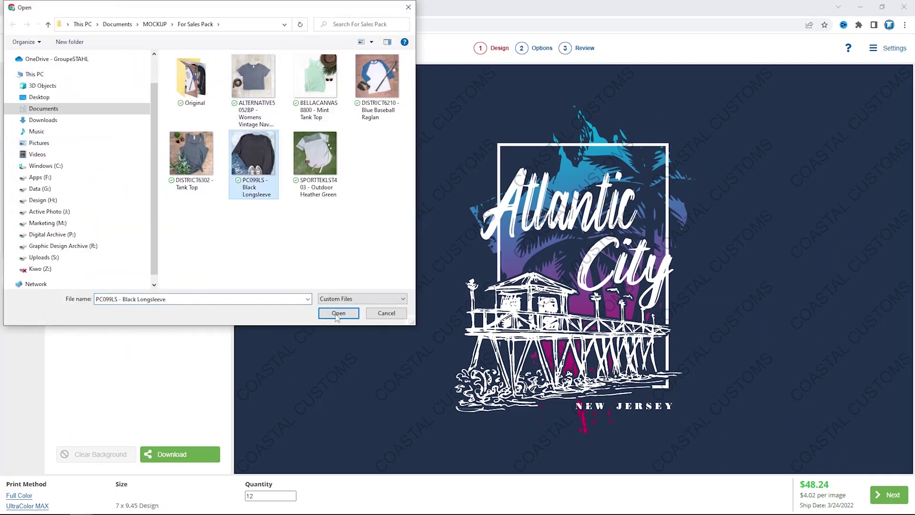
left_click(338, 313)
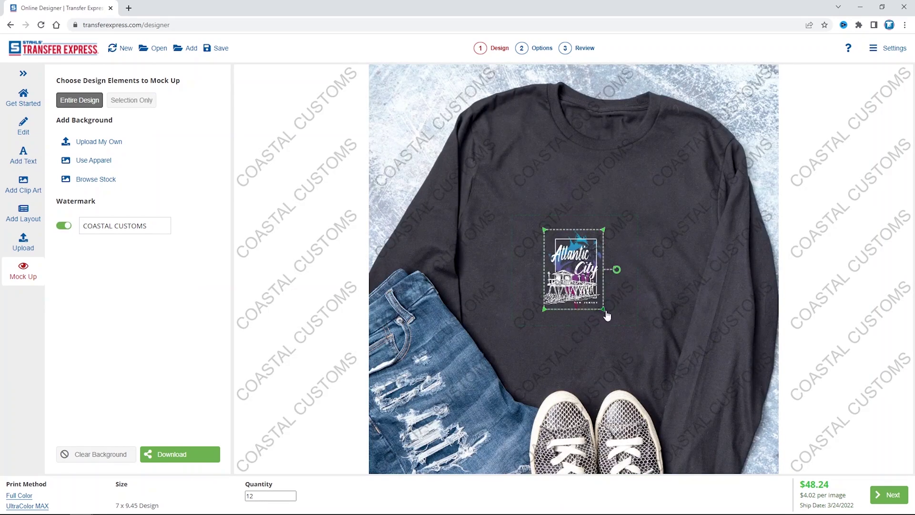
Enlarge the Atlantic City design on the black longsleeve, center it on the chest and tilt it slightly clockwise to follow the shirt
left_click_drag(603, 315, 703, 411)
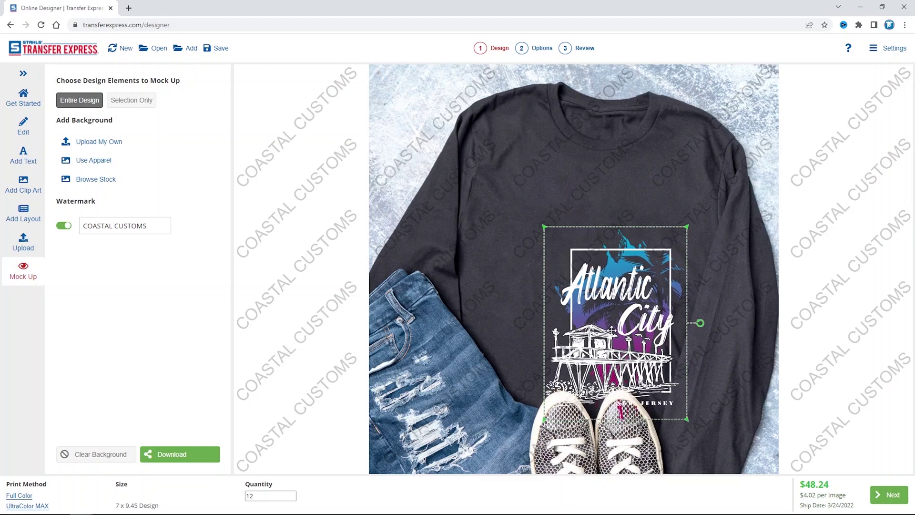
left_click_drag(625, 362, 604, 303)
left_click_drag(671, 375, 654, 324)
left_click_drag(654, 253, 653, 262)
left_click_drag(633, 340, 626, 329)
left_click_drag(604, 287, 608, 282)
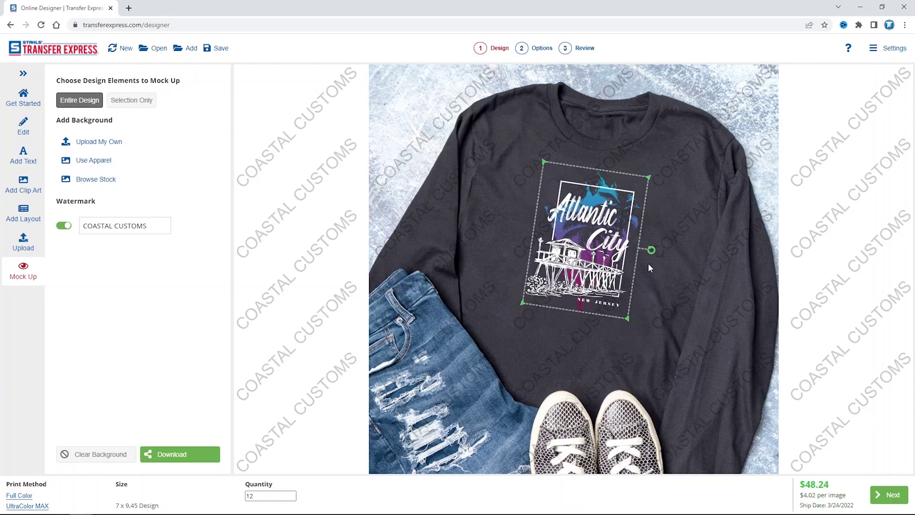
left_click_drag(652, 256, 650, 249)
left_click(681, 259)
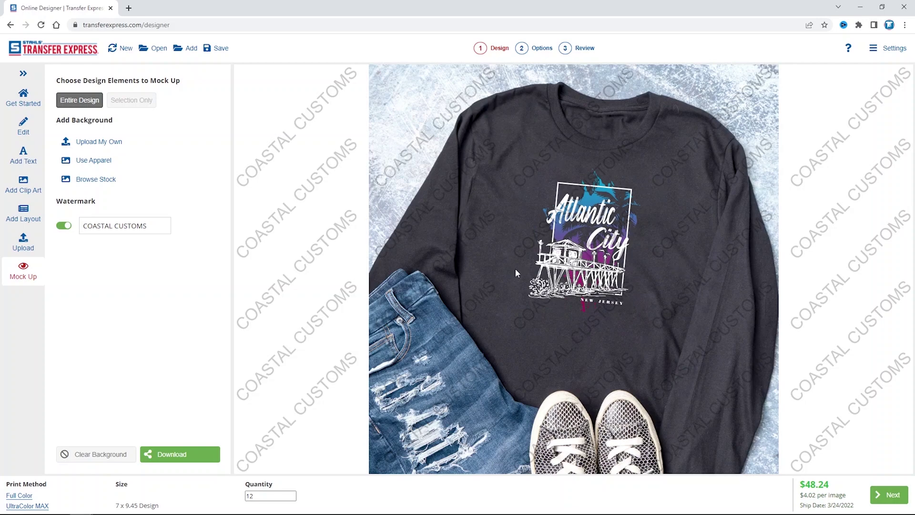
Turn off the mock-up's COASTAL CUSTOMS watermark and proceed to the order options
left_click(161, 226)
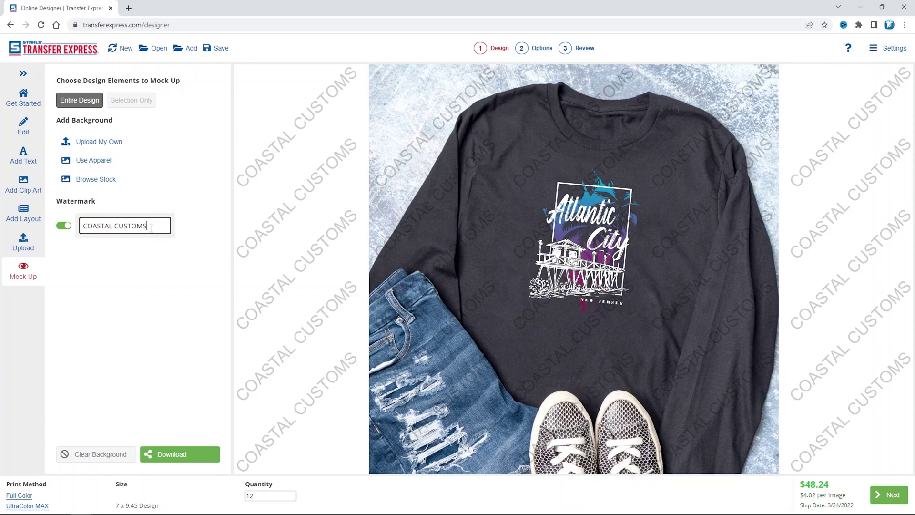
left_click(64, 226)
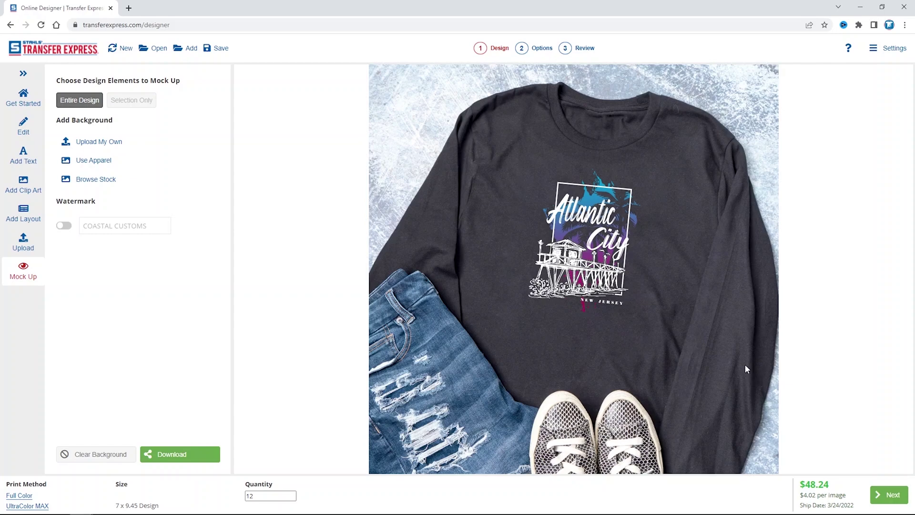
left_click(888, 496)
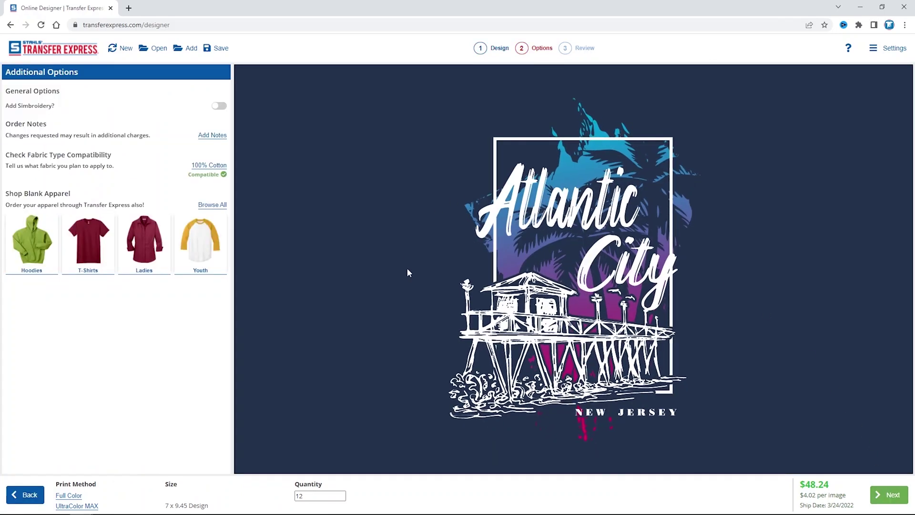
Check the transfer's fabric compatibility with 100% Polyester and Sublimated, and return the fabric type to 100% Cotton
left_click(217, 167)
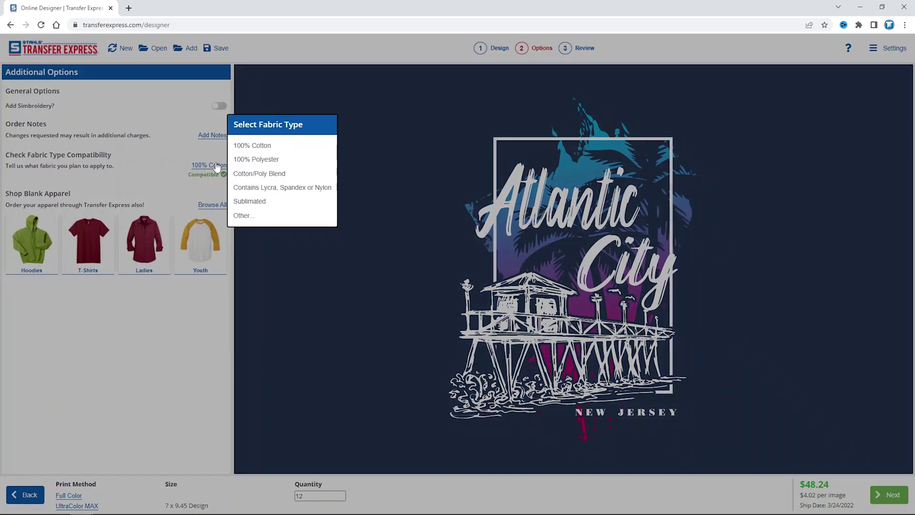
left_click(249, 160)
left_click(218, 166)
left_click(265, 202)
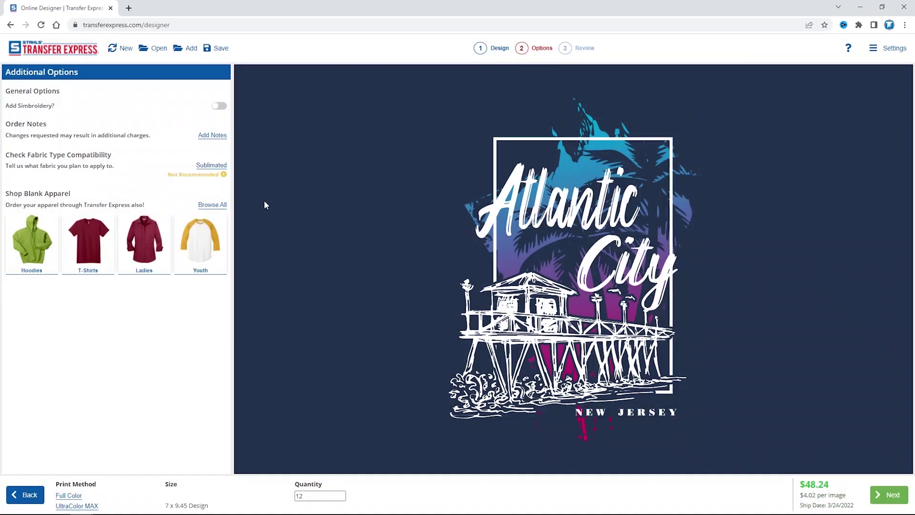
left_click(218, 169)
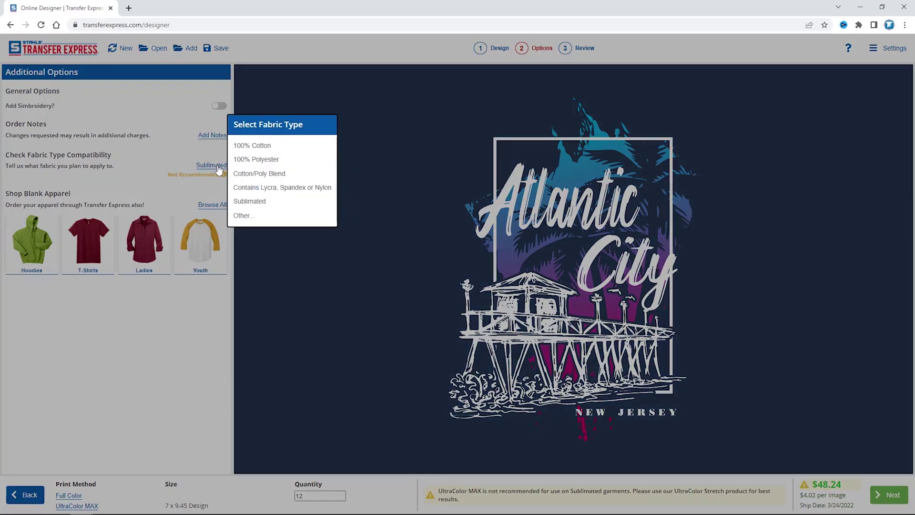
left_click(251, 148)
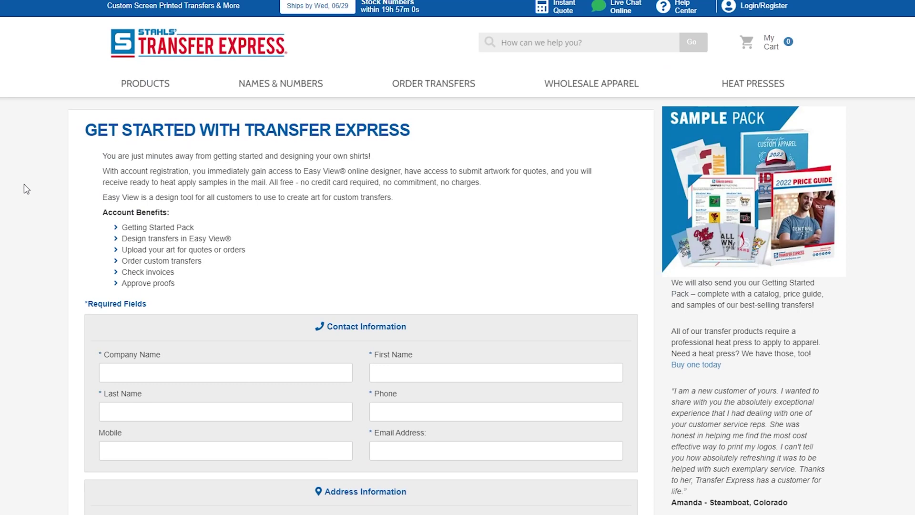
Review the account registration form's sections and mark that there is no sales tax ID
scroll(457, 258, "down", 3)
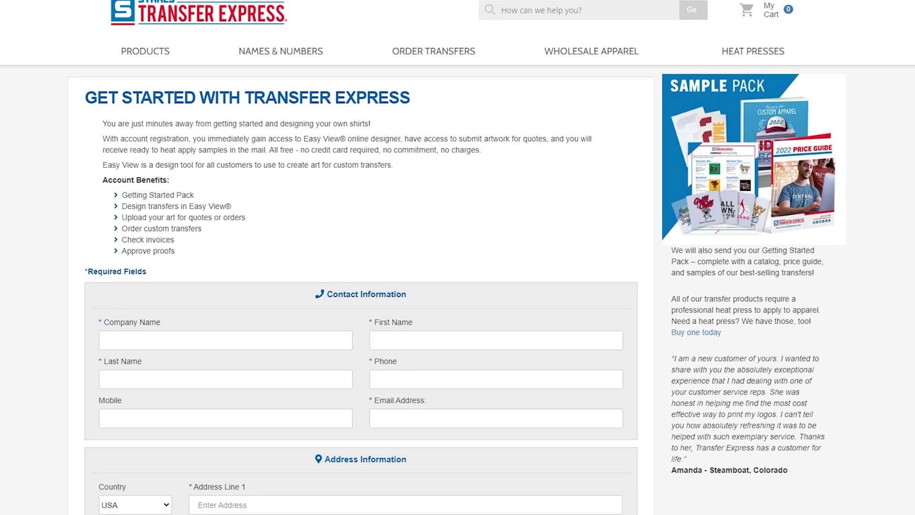
scroll(457, 258, "down", 3)
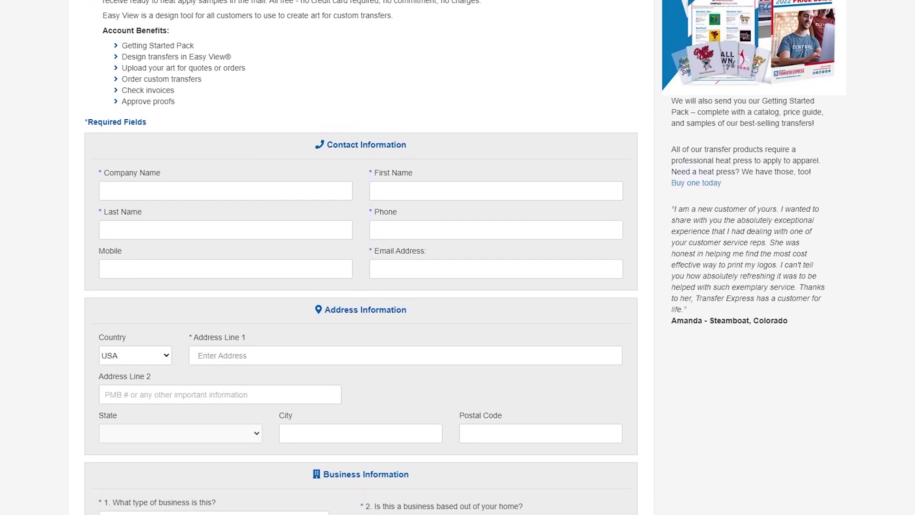
scroll(457, 257, "down", 3)
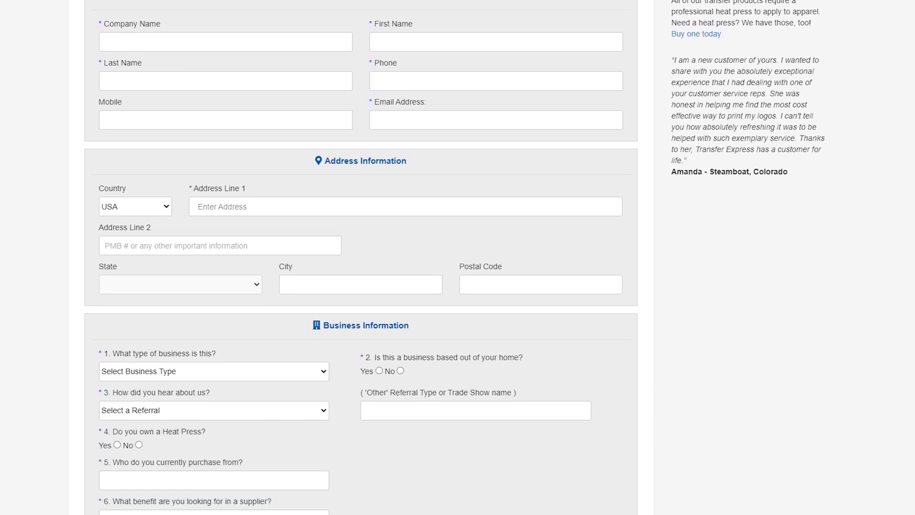
scroll(458, 258, "down", 3)
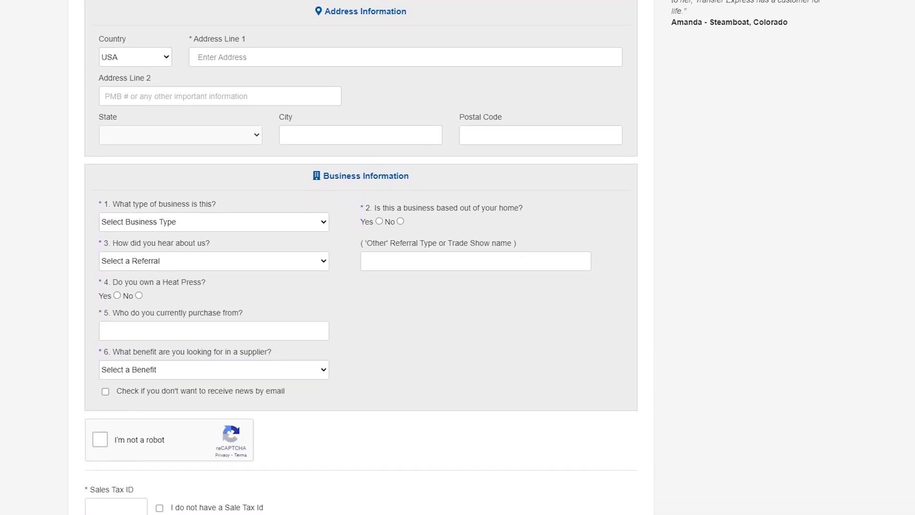
scroll(458, 257, "down", 2)
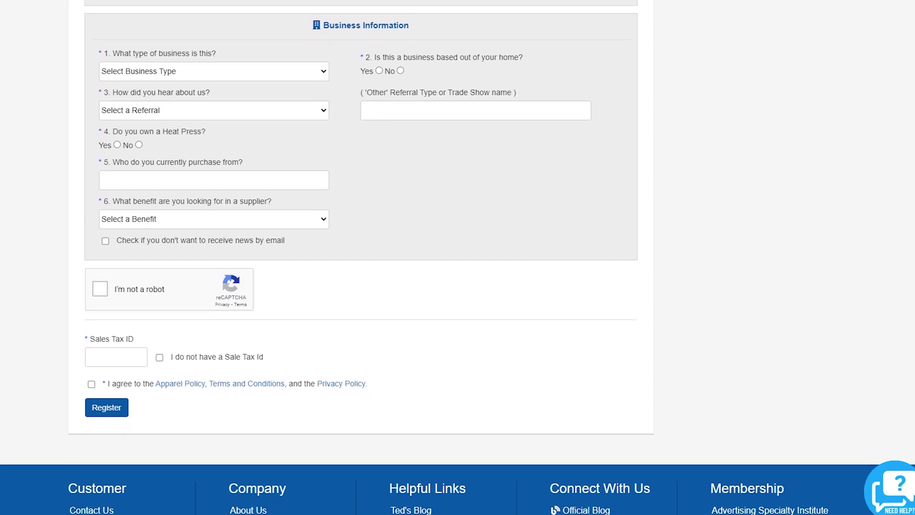
left_click(159, 331)
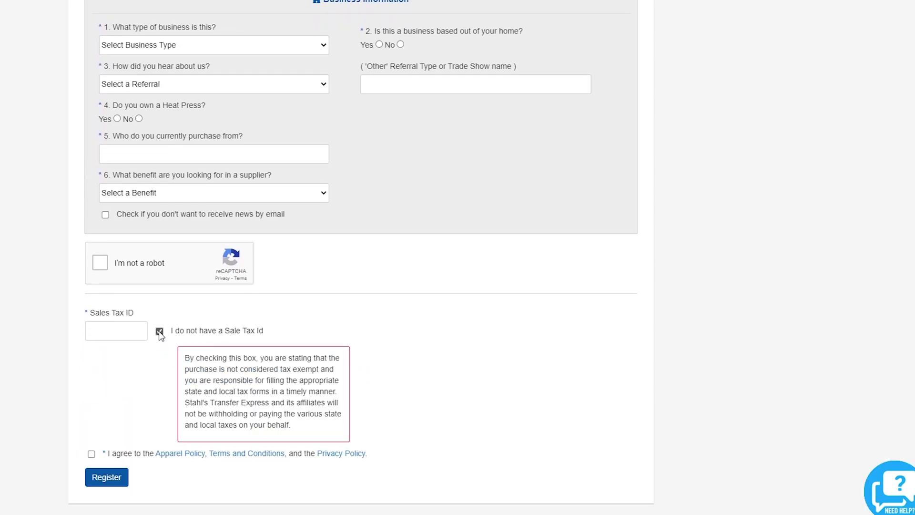